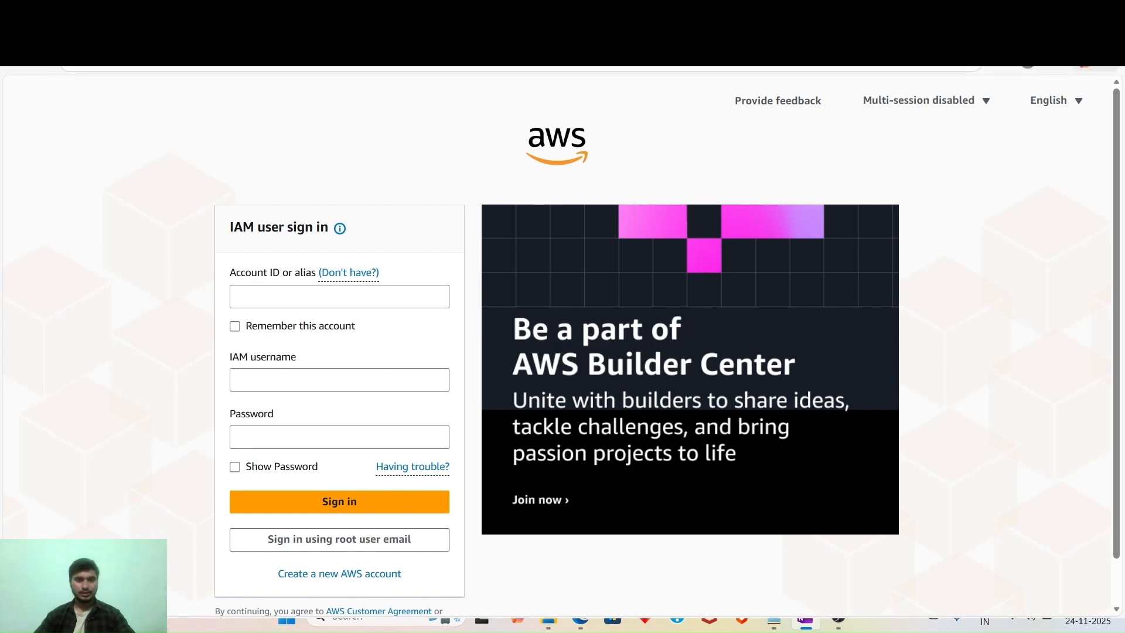
# Sign in to AWS as the root user with the account's email address and the MFA code.
pyautogui.click(287, 538)
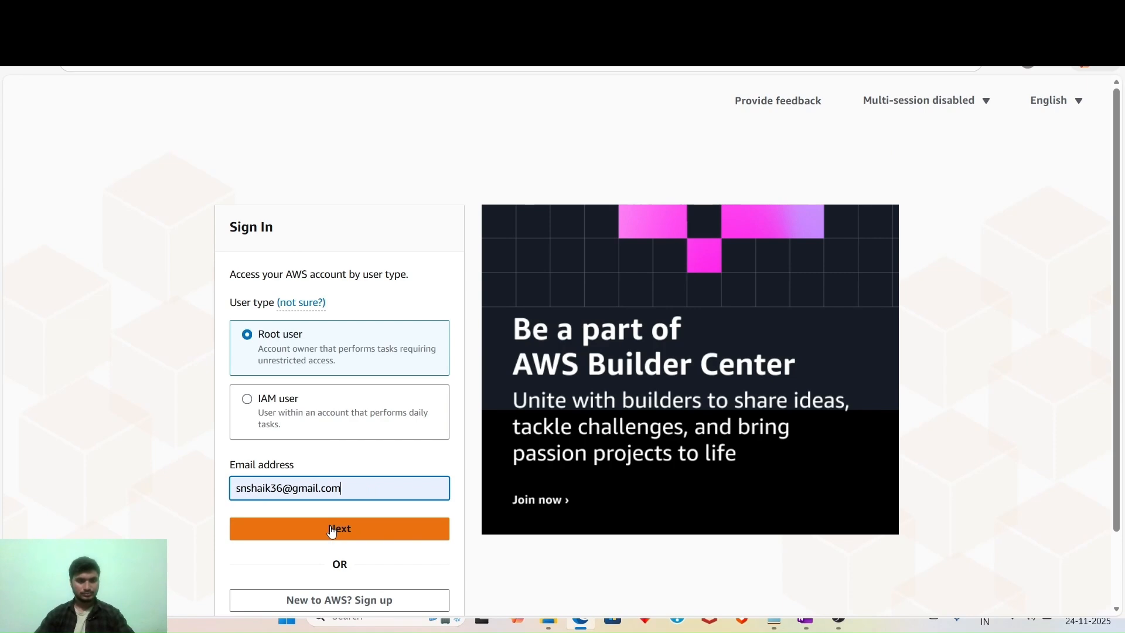
pyautogui.click(328, 530)
pyautogui.scroll(-3, 357, 545)
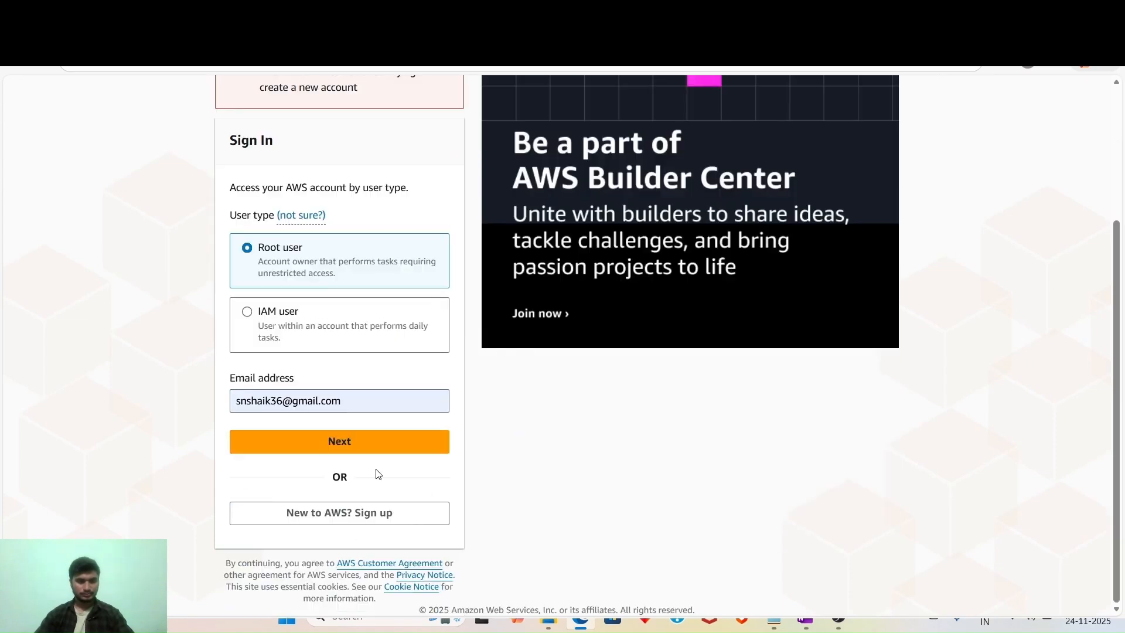
pyautogui.click(360, 408)
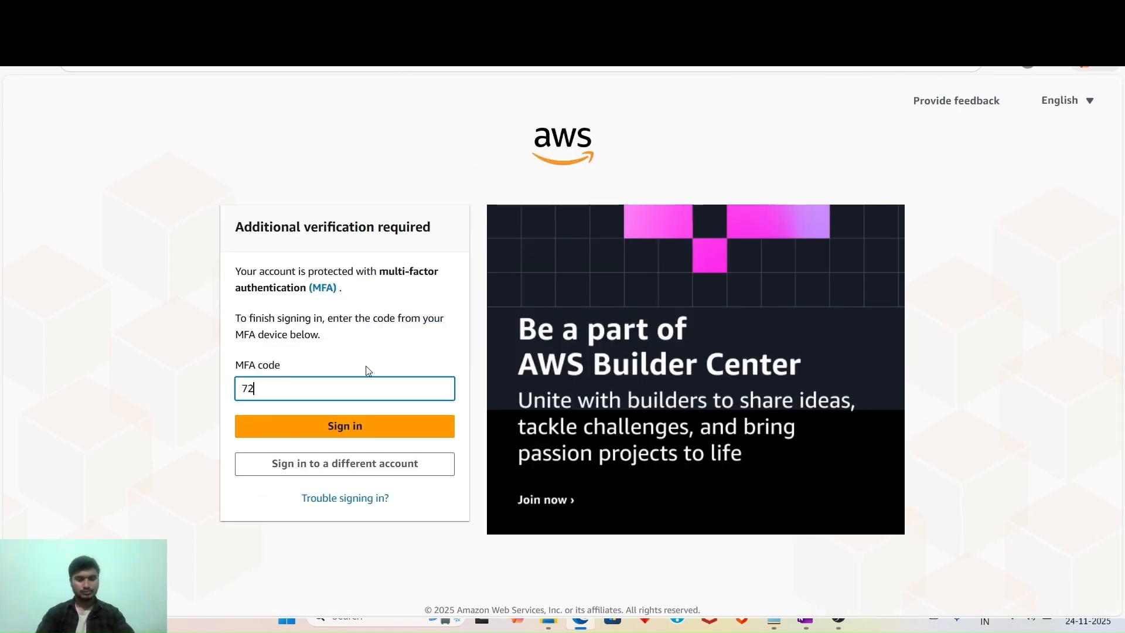
pyautogui.press('Return')
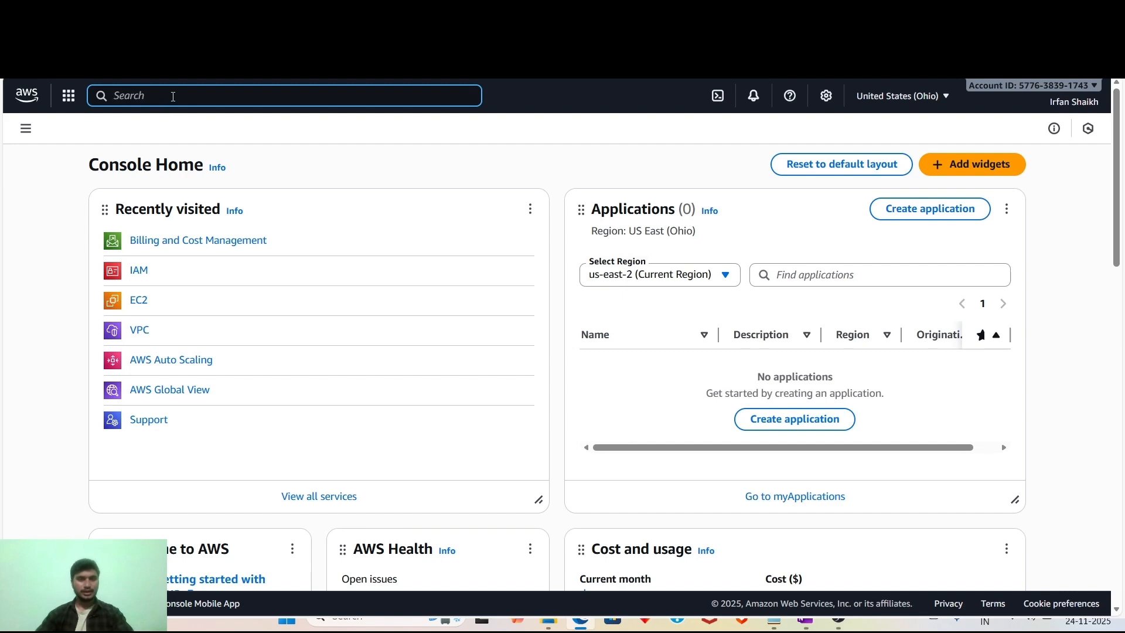
# Search the AWS services for s3 and open the S3 service.
pyautogui.click(160, 95)
pyautogui.write('s3')
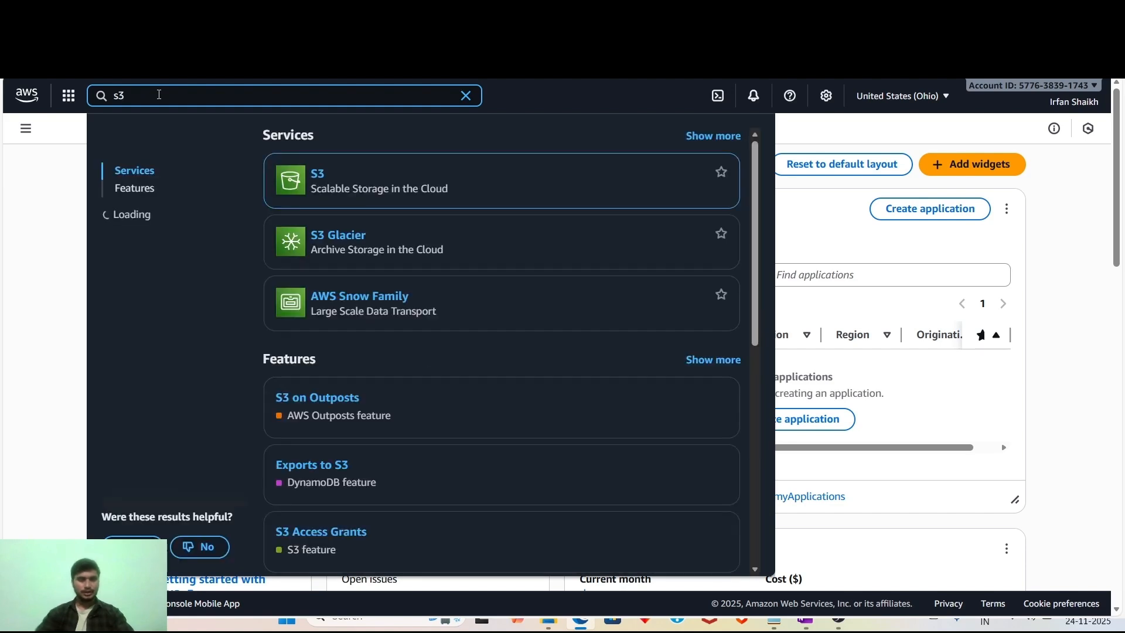
pyautogui.moveTo(321, 177)
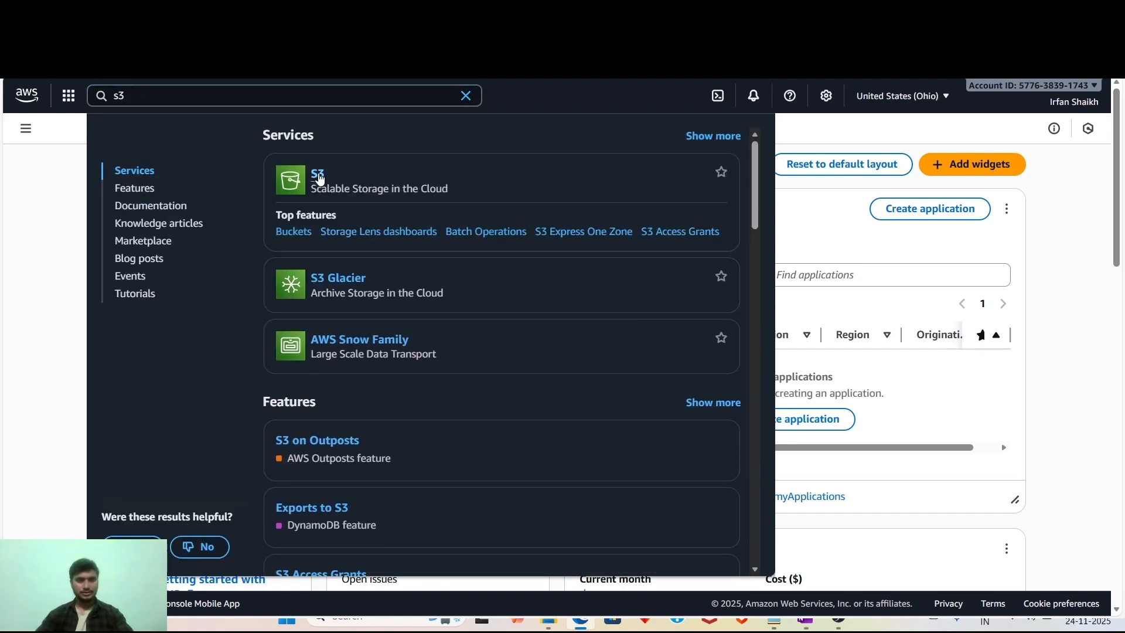
pyautogui.click(319, 177)
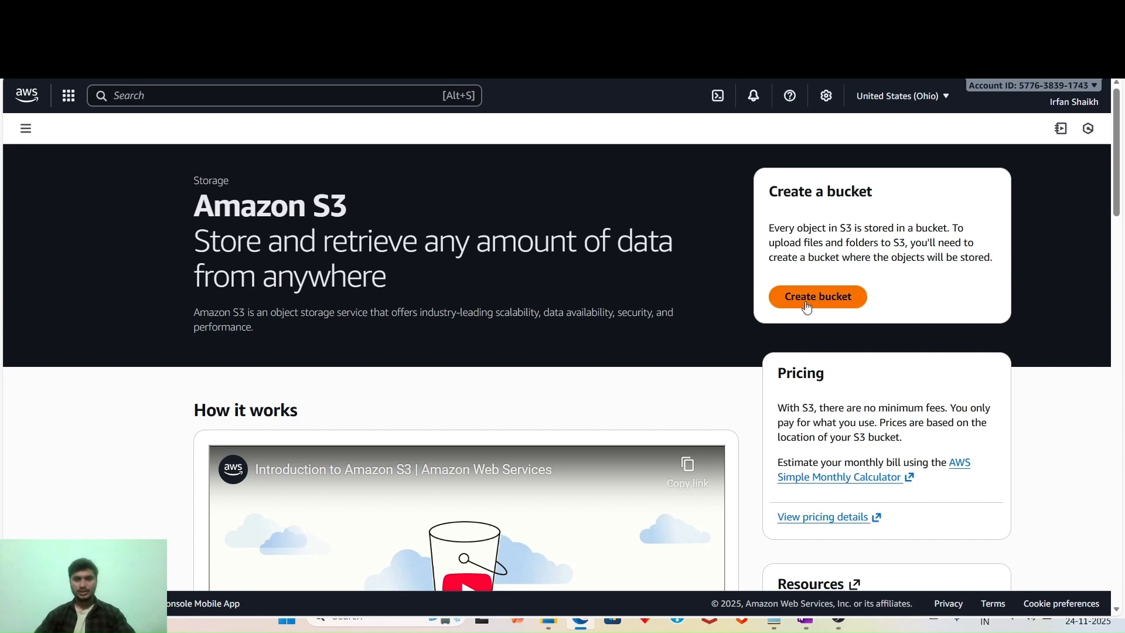
# Start a new general purpose S3 bucket and name it my-s3-bucket-demo.
pyautogui.click(816, 304)
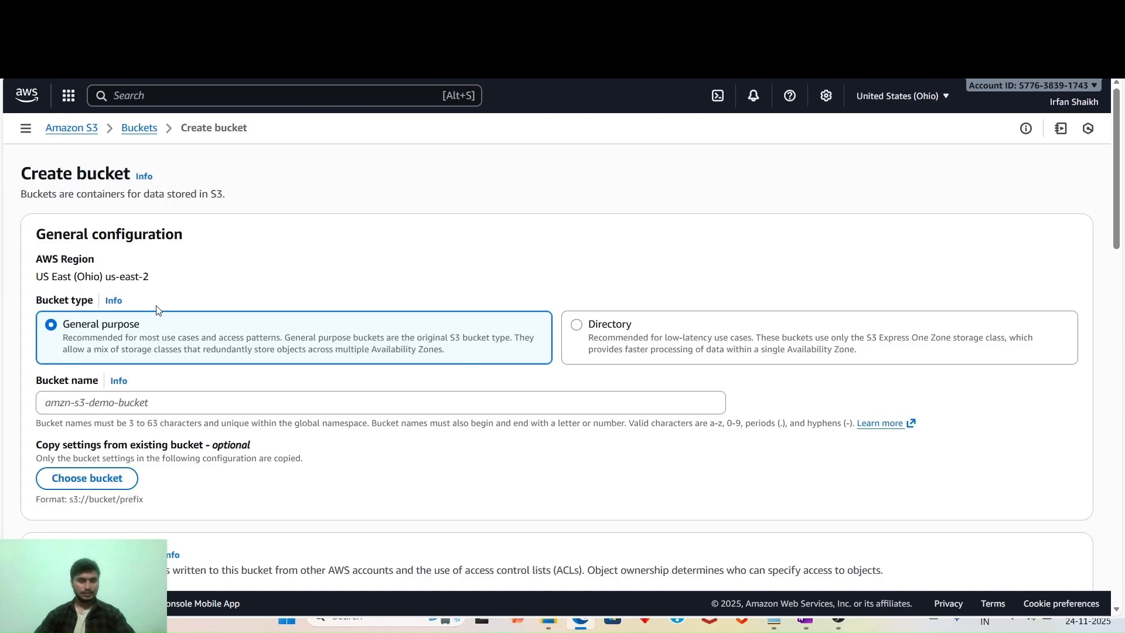
pyautogui.scroll(-1, 146, 311)
pyautogui.click(114, 340)
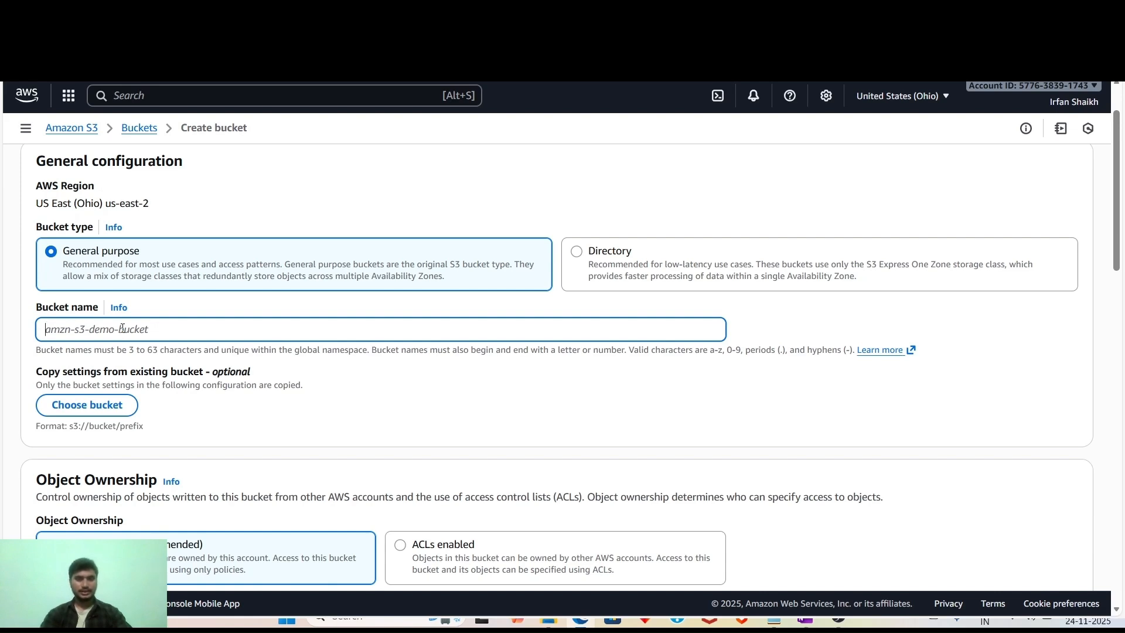
pyautogui.scroll(1, 121, 329)
pyautogui.write('my')
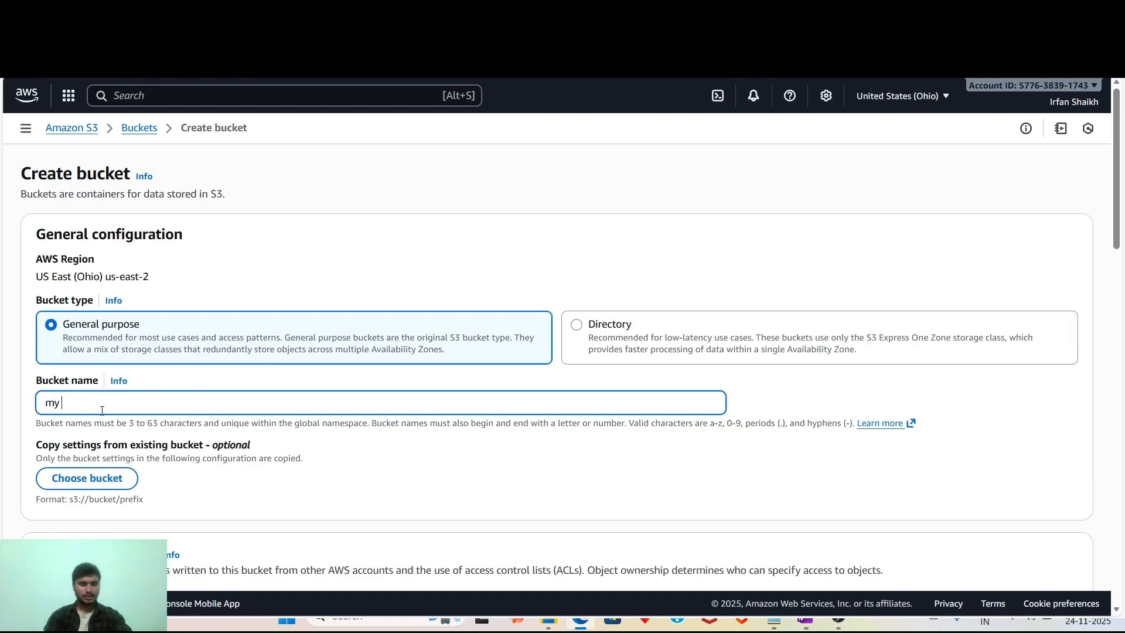
pyautogui.write('-se')
pyautogui.write('3')
pyautogui.write('-bucket')
pyautogui.write('-demo')
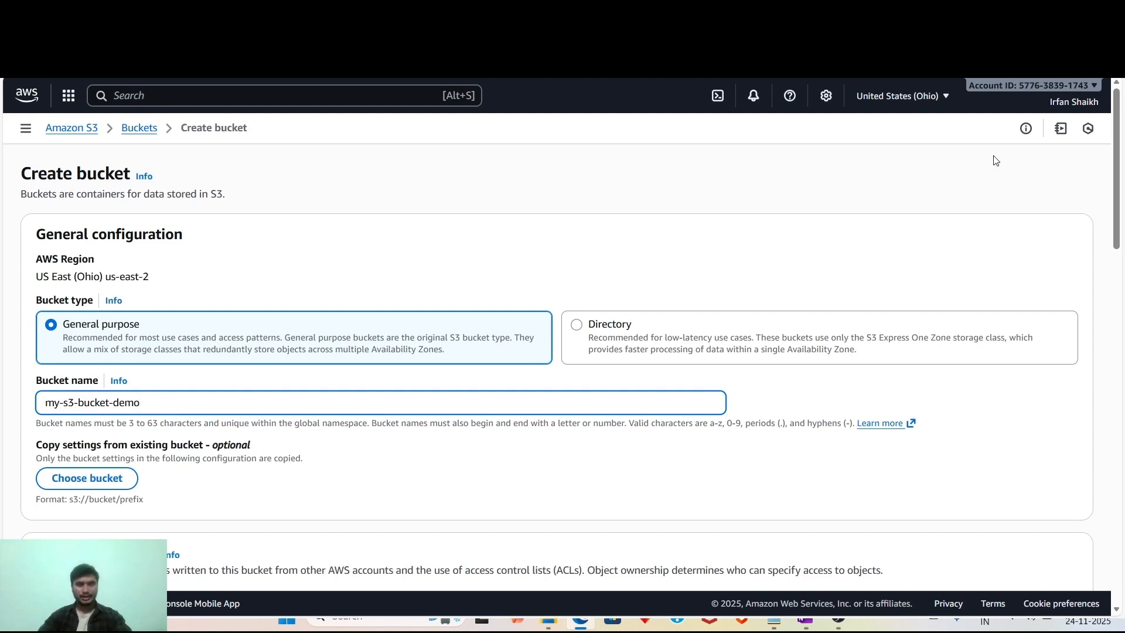
# Review the available regions and the default bucket settings, and try to create the my-s3-bucket-demo bucket.
pyautogui.click(913, 95)
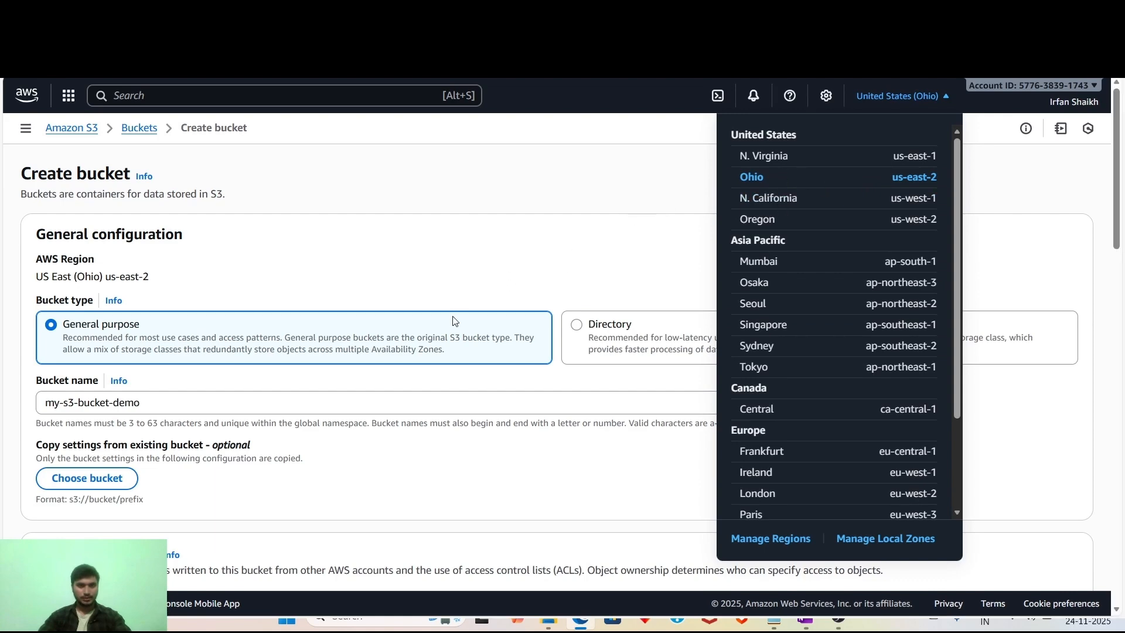
pyautogui.click(584, 254)
pyautogui.scroll(-2, 125, 449)
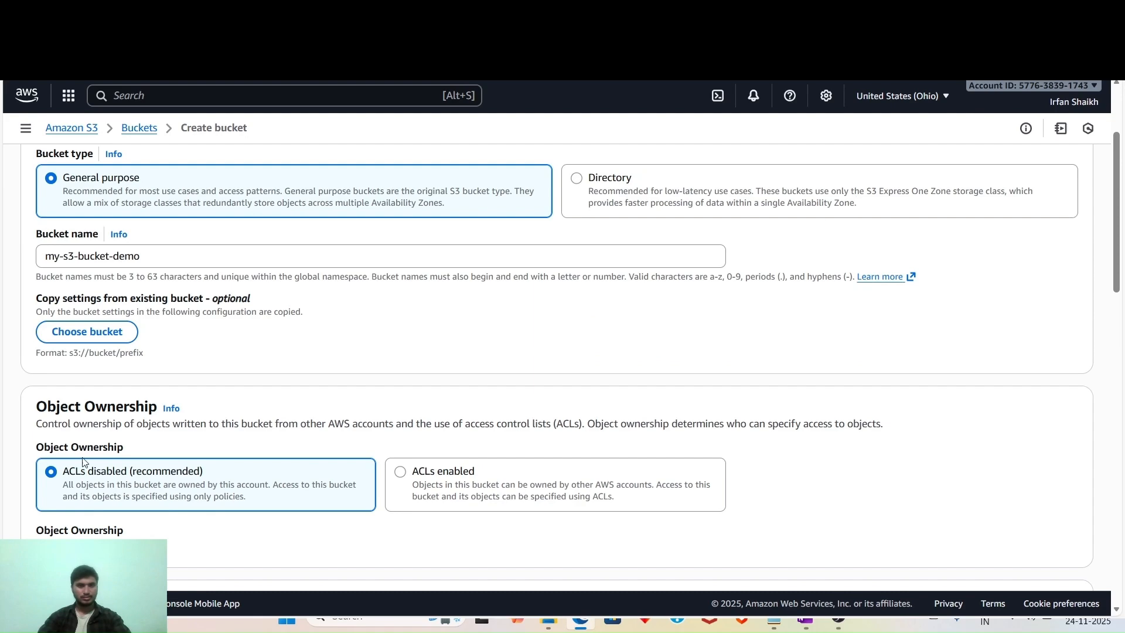
pyautogui.scroll(-1, 112, 427)
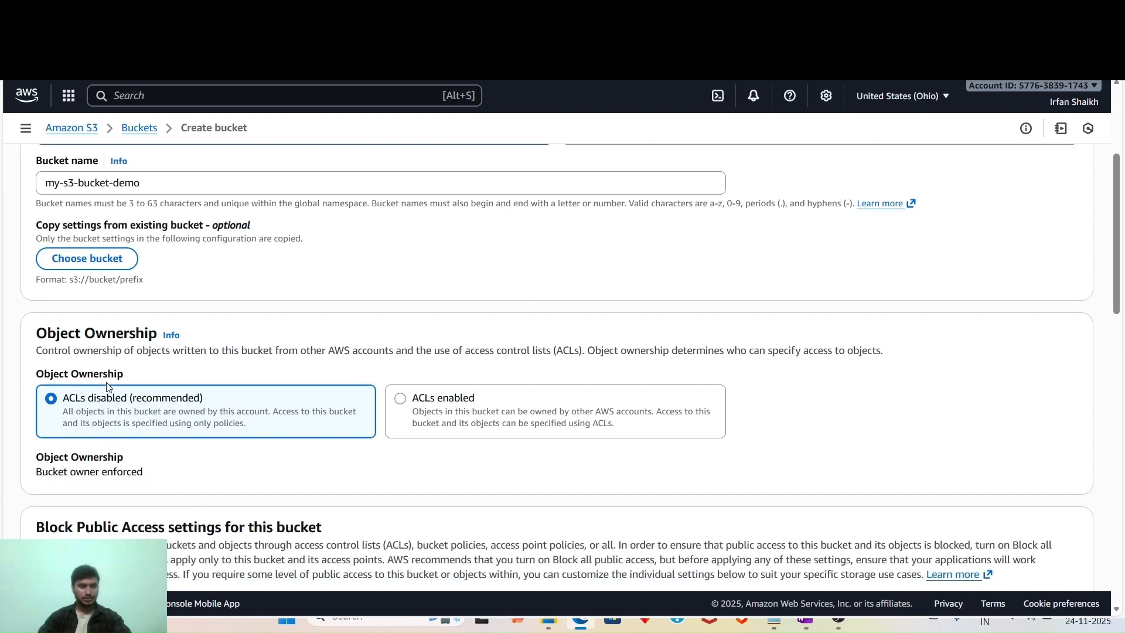
pyautogui.scroll(-3, 106, 387)
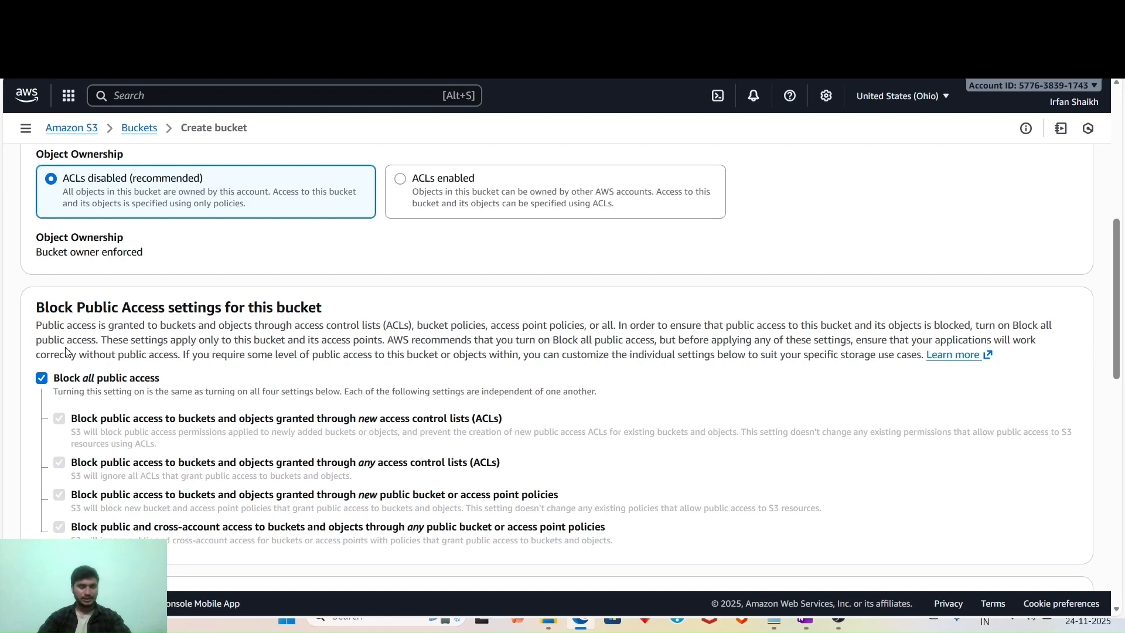
pyautogui.scroll(-2, 66, 352)
pyautogui.scroll(-1, 65, 352)
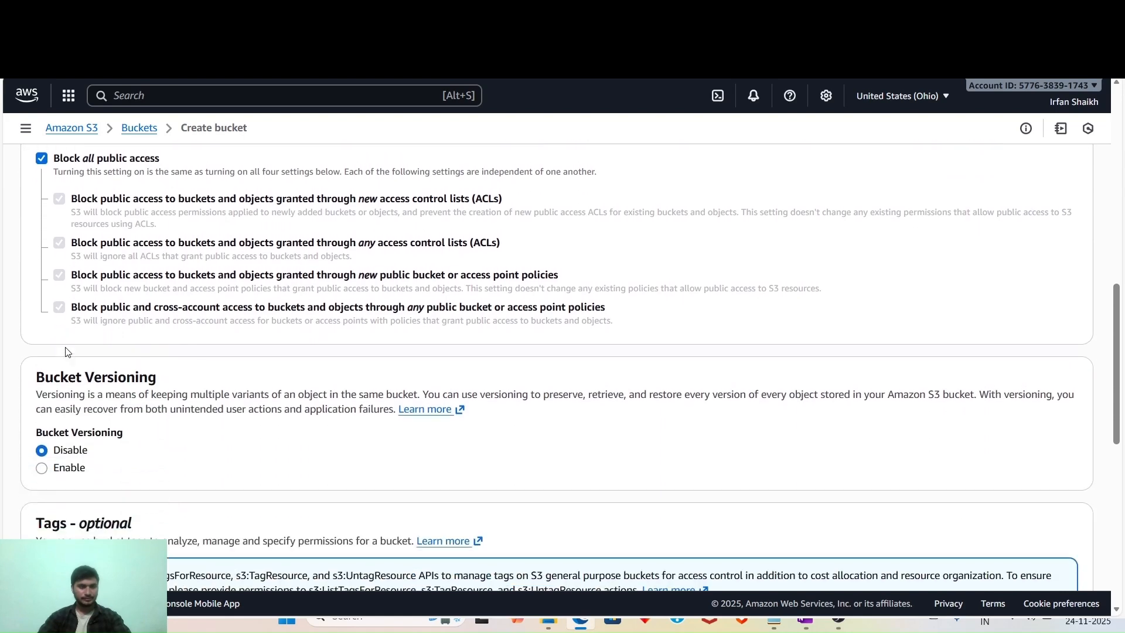
pyautogui.scroll(-1, 65, 351)
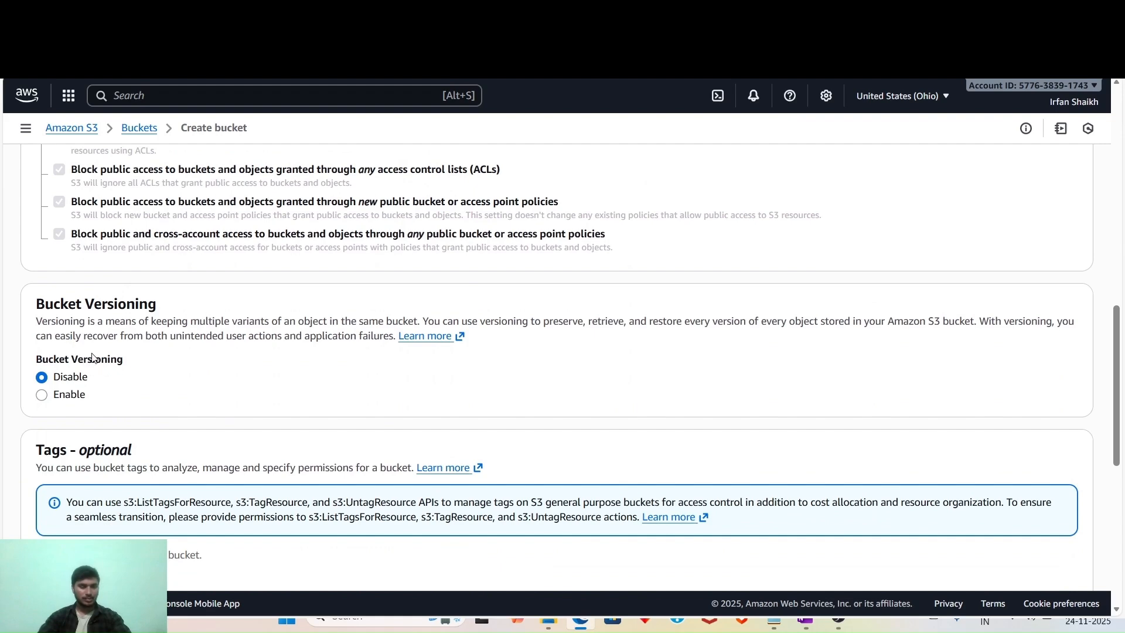
pyautogui.scroll(-1, 68, 351)
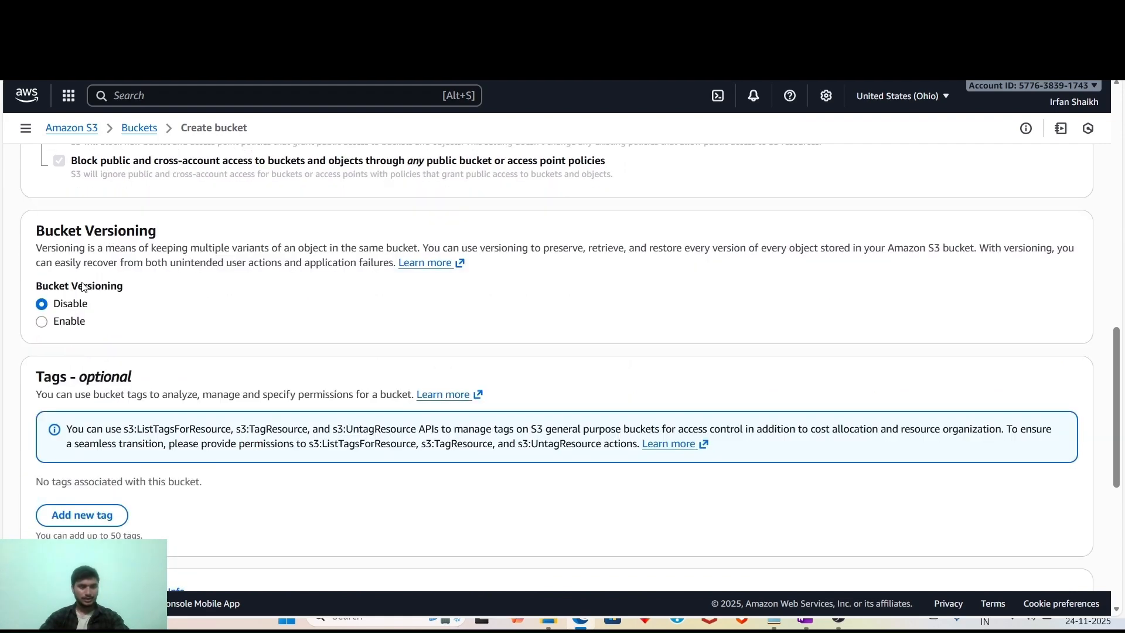
pyautogui.scroll(-4, 82, 288)
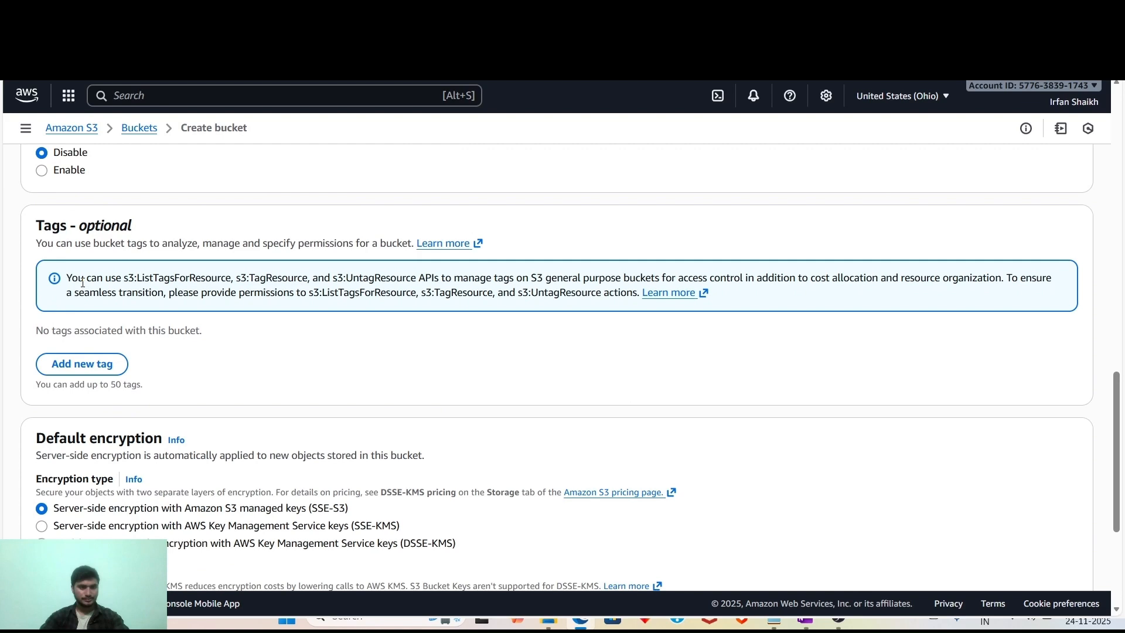
pyautogui.scroll(-2, 82, 288)
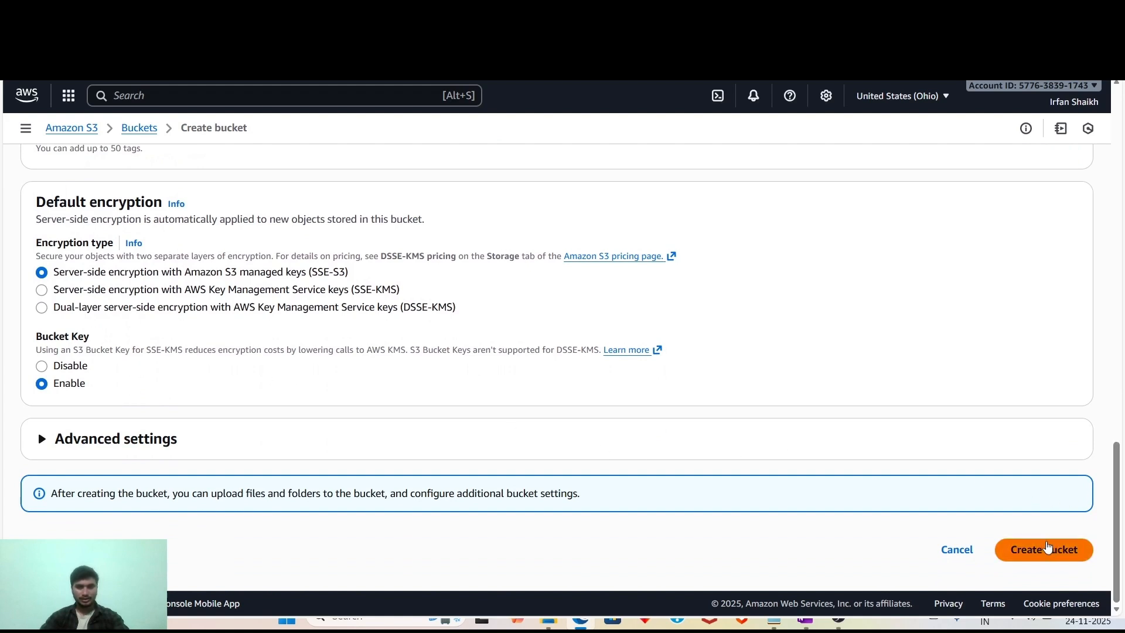
pyautogui.click(1048, 550)
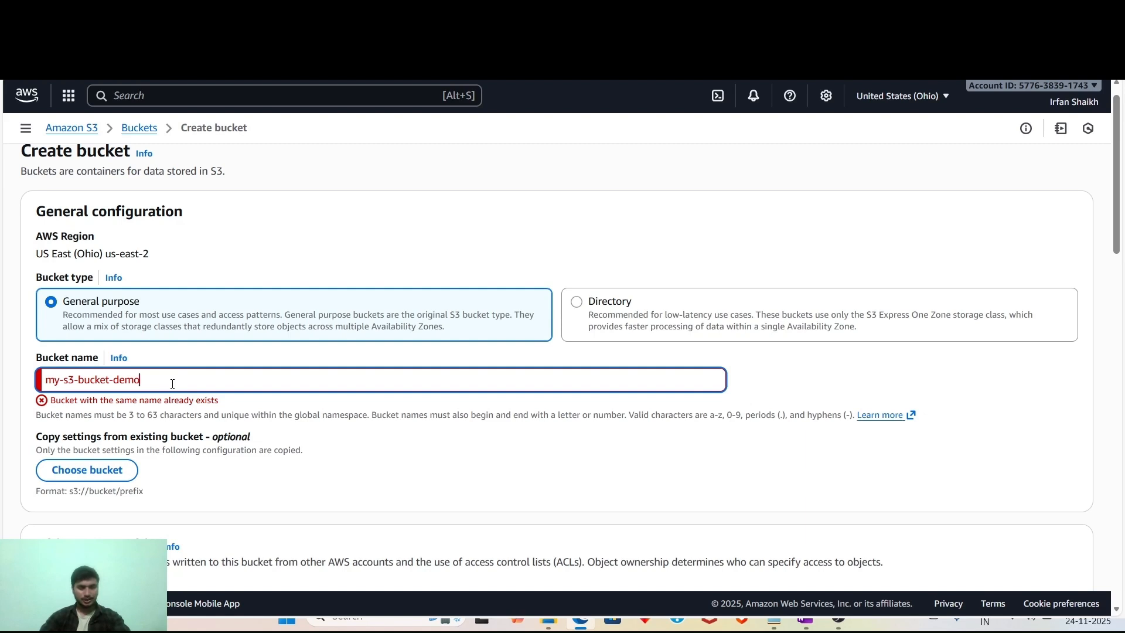
# Change the bucket name to my-s3-bucket123-demo and create the bucket with the default settings.
pyautogui.scroll(1, 168, 392)
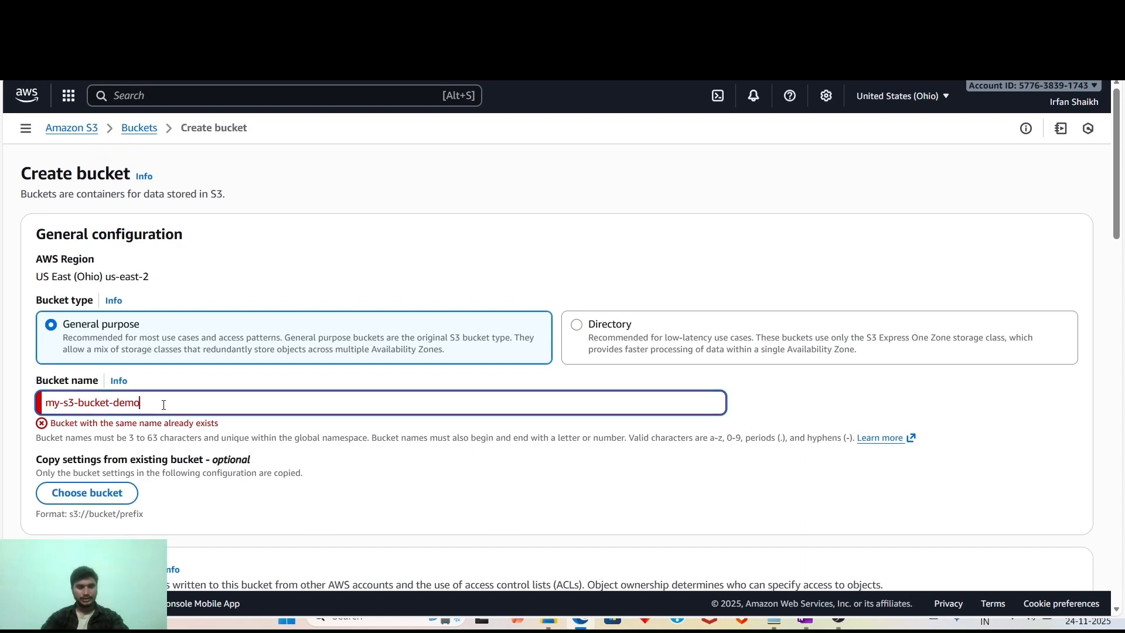
pyautogui.click(112, 402)
pyautogui.write('123')
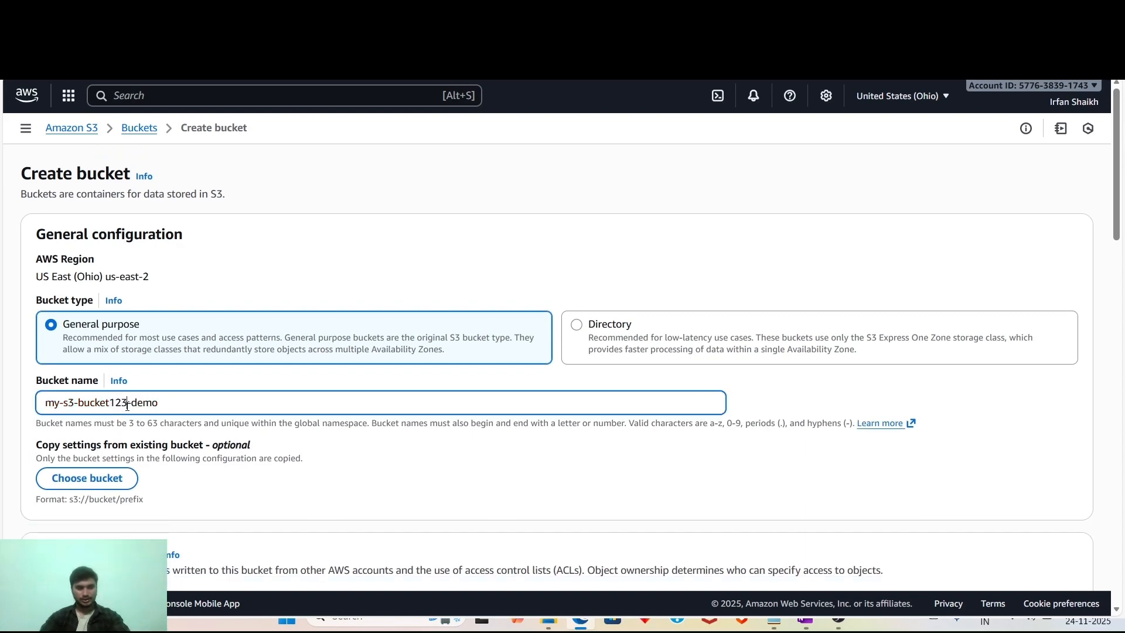
pyautogui.scroll(-10, 219, 395)
pyautogui.scroll(-12, 910, 521)
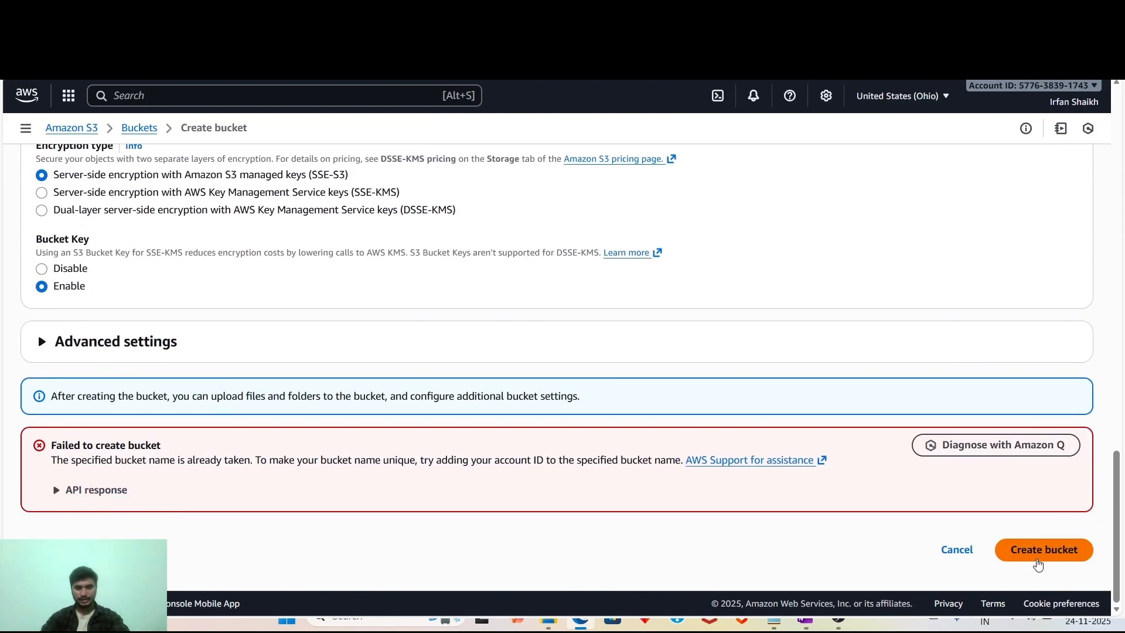
pyautogui.click(1038, 556)
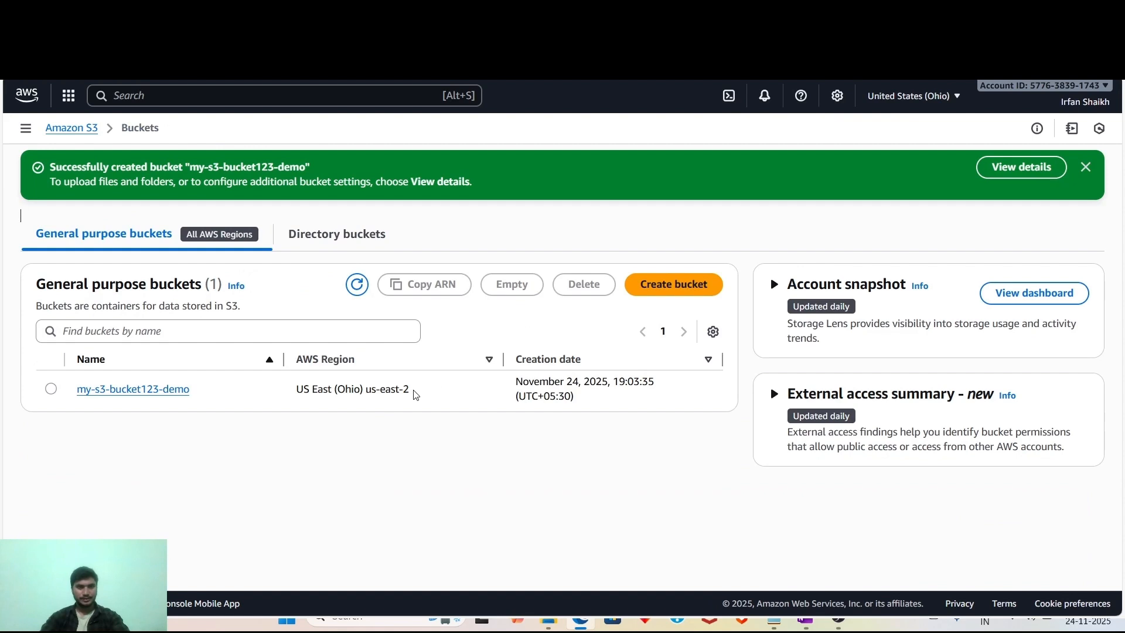
# Open the my-s3-bucket123-demo bucket and add the Index file from the Youtube folder to a new upload.
pyautogui.click(51, 389)
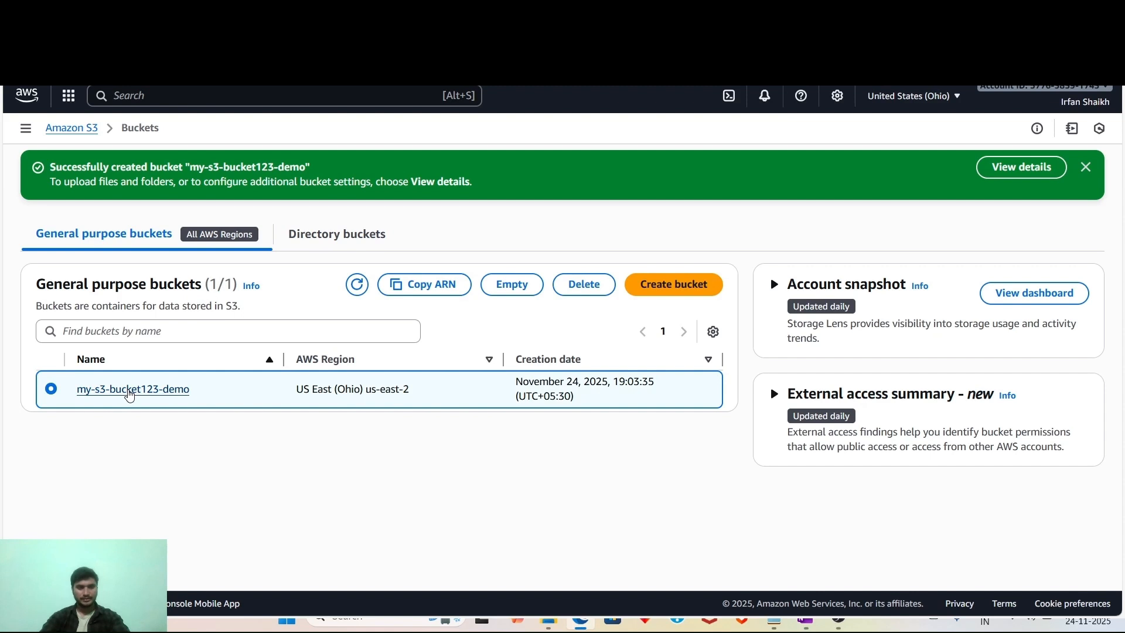
pyautogui.click(130, 390)
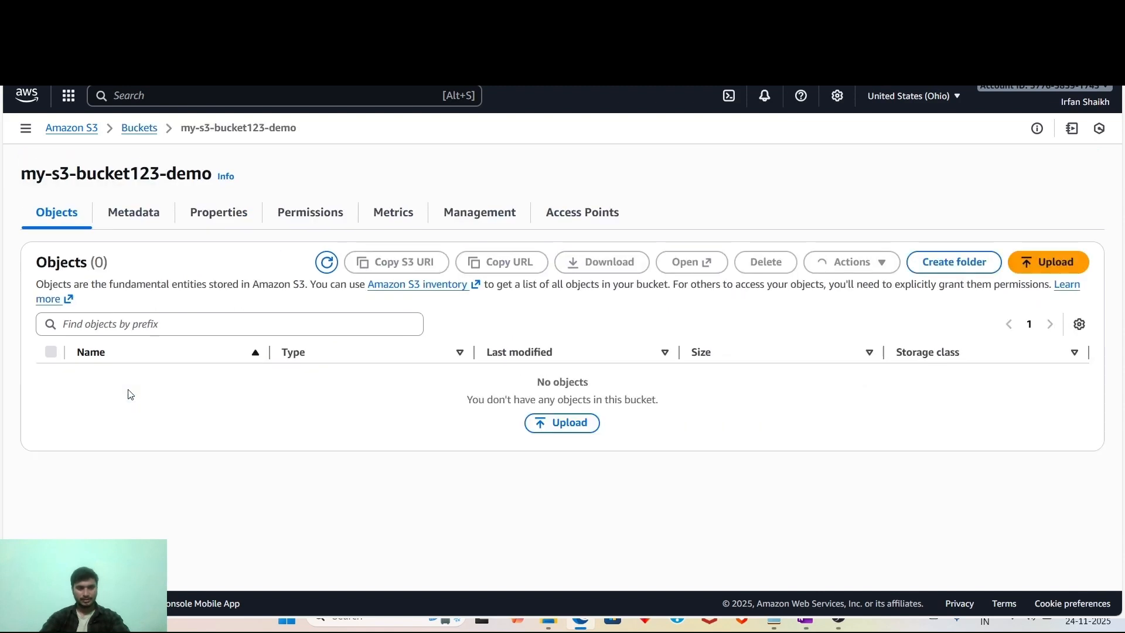
pyautogui.click(566, 424)
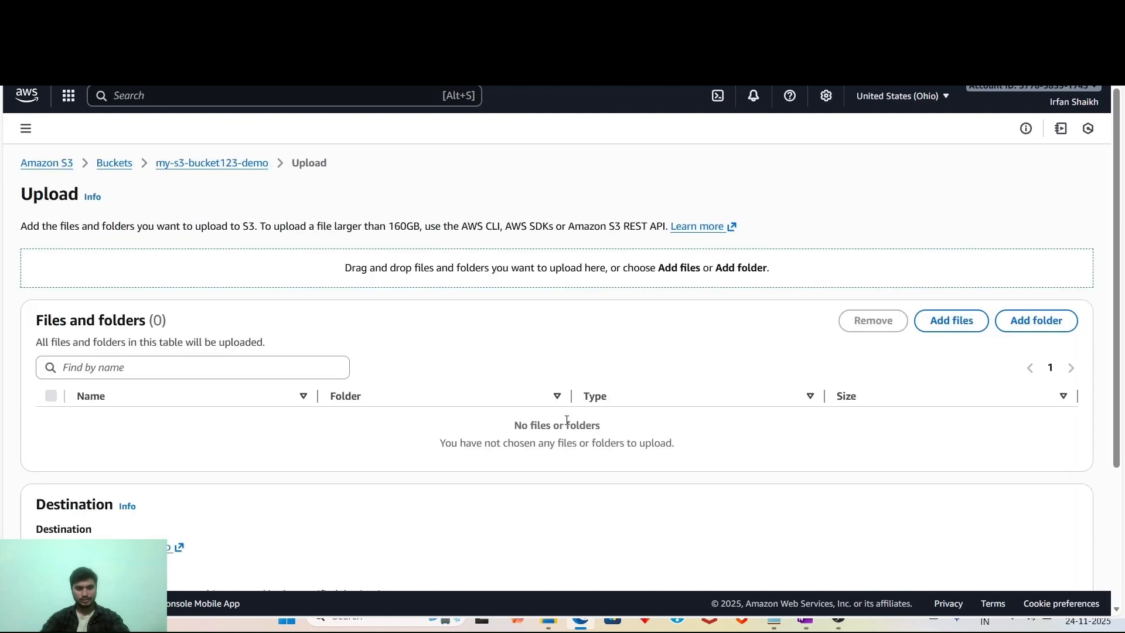
pyautogui.scroll(-1, 567, 421)
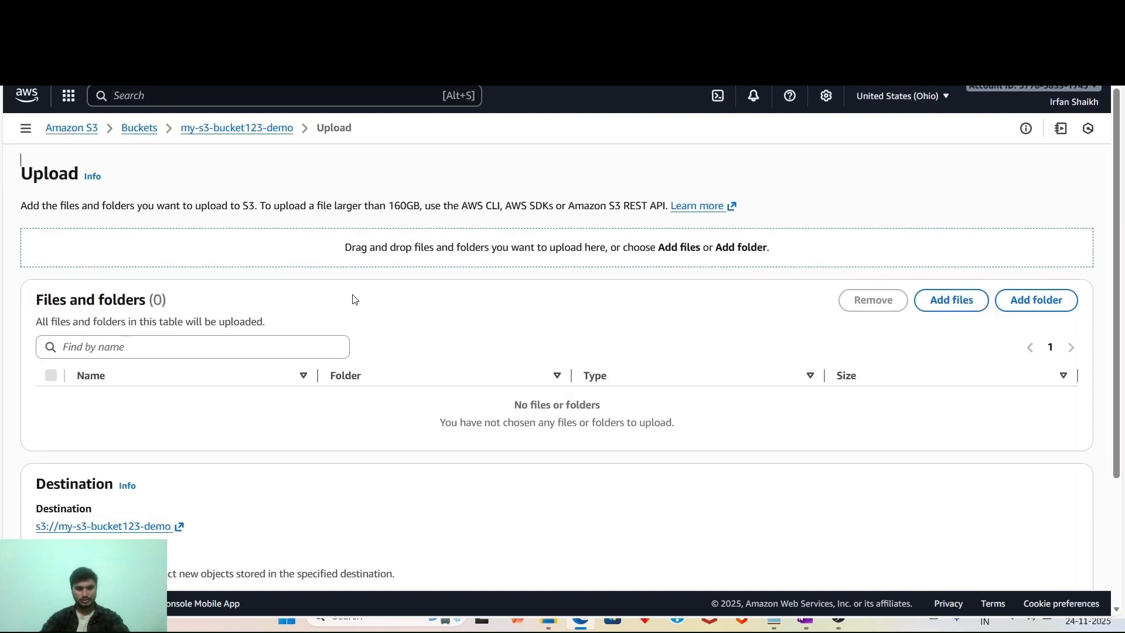
pyautogui.click(934, 302)
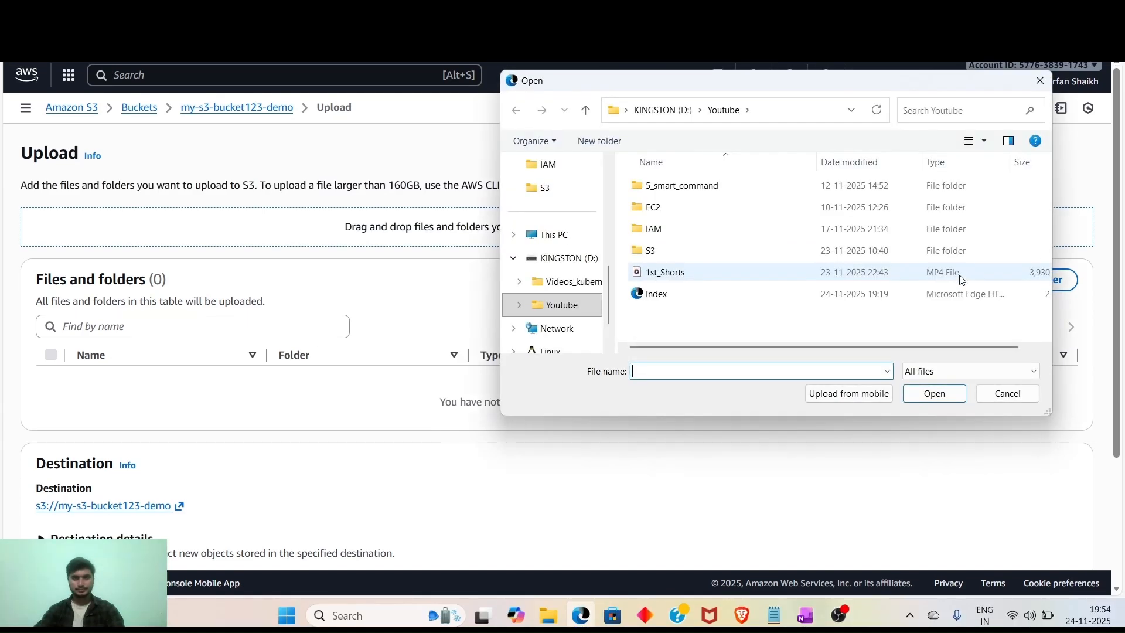
pyautogui.click(787, 298)
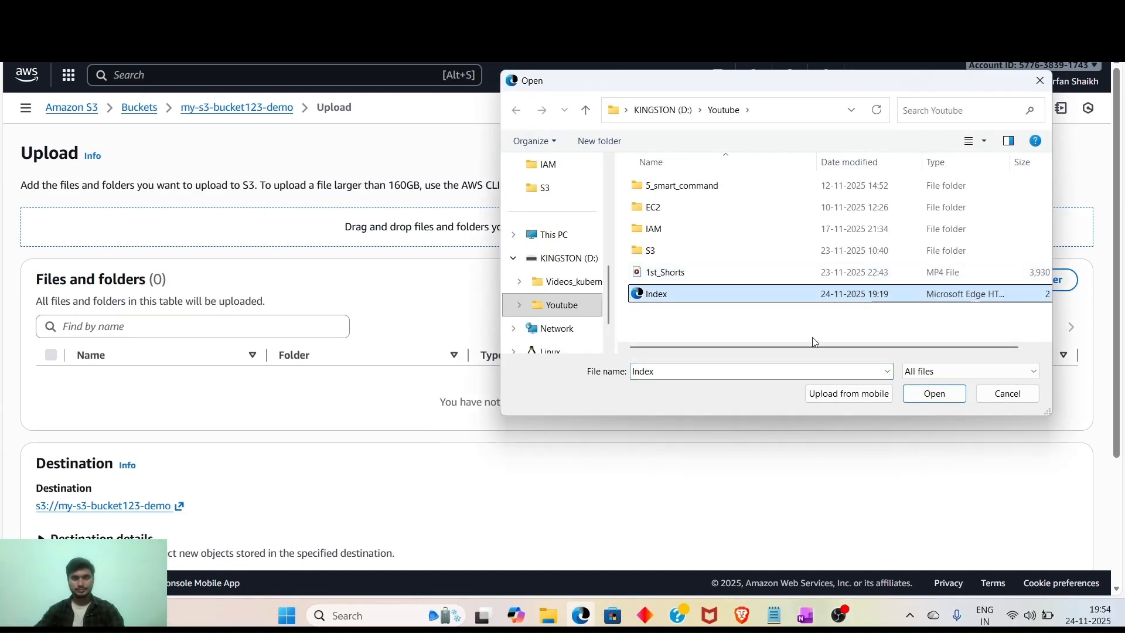
pyautogui.click(935, 394)
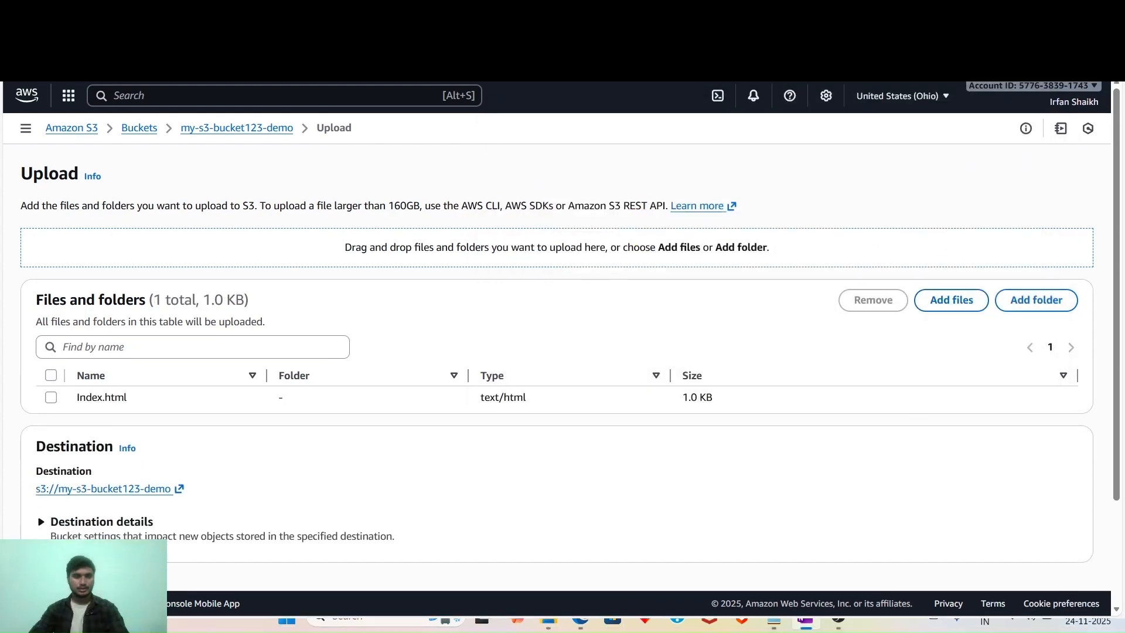
# Select Index.html in the file list and upload it to the my-s3-bucket123-demo bucket.
pyautogui.click(352, 404)
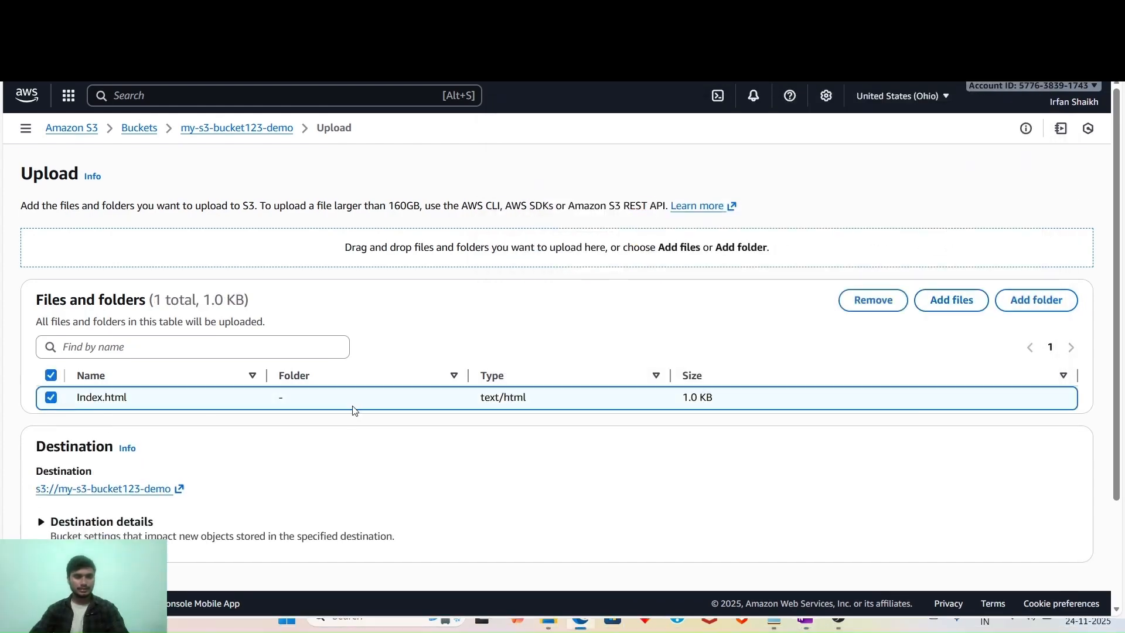
pyautogui.scroll(-3, 344, 416)
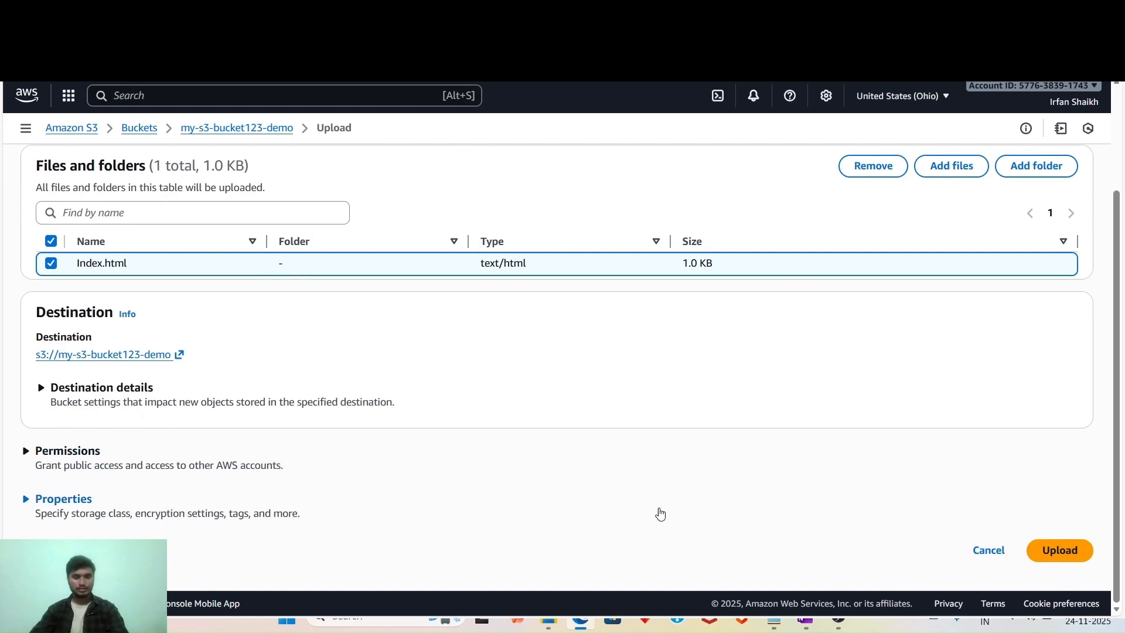
pyautogui.click(1043, 554)
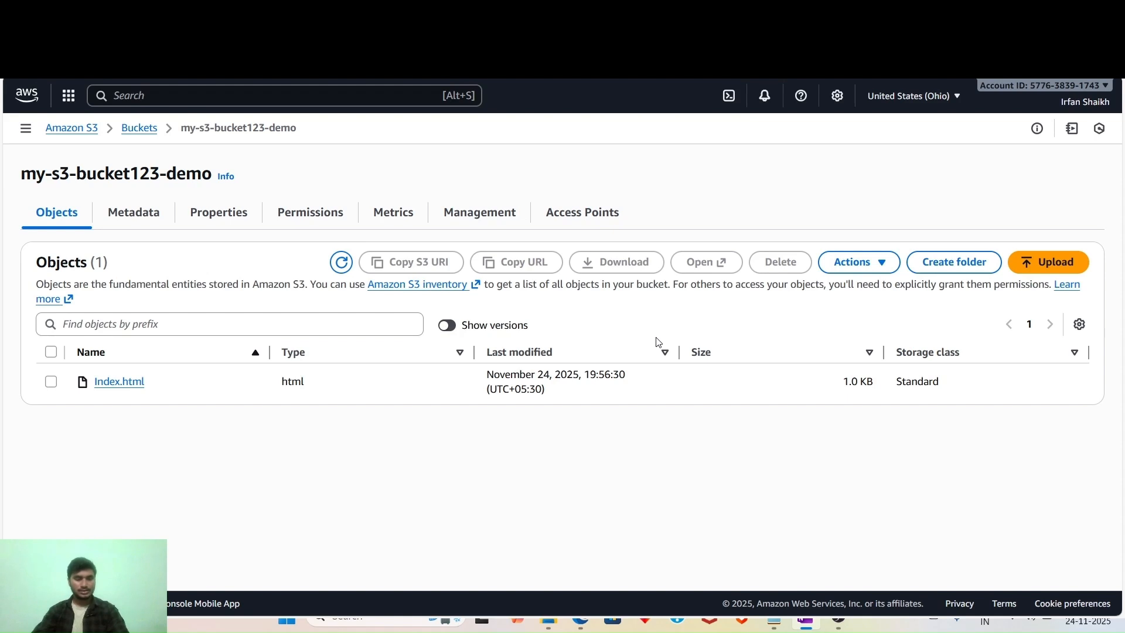
# Enable Bucket Versioning in the properties of the my-s3-bucket123-demo bucket and save the change.
pyautogui.click(236, 215)
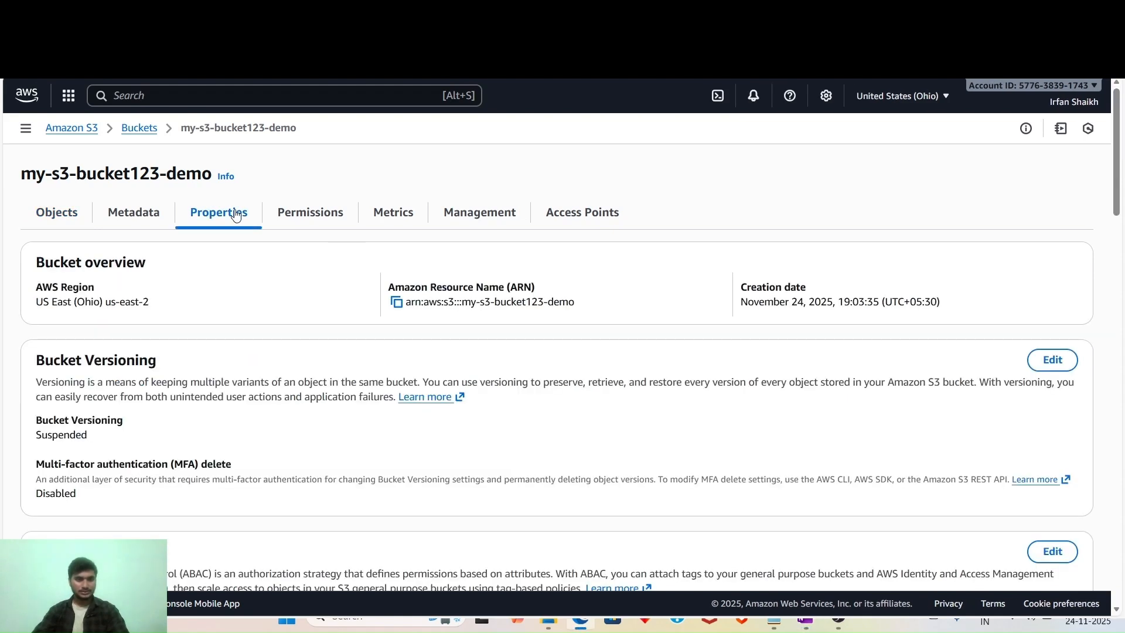
pyautogui.scroll(-1, 97, 346)
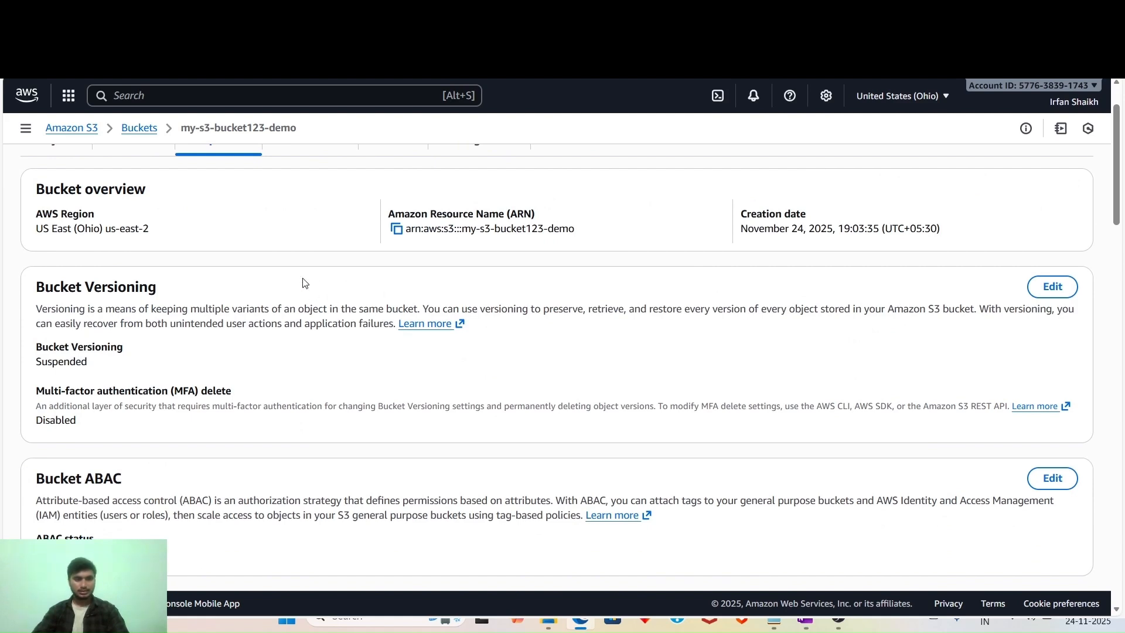
pyautogui.scroll(1, 288, 275)
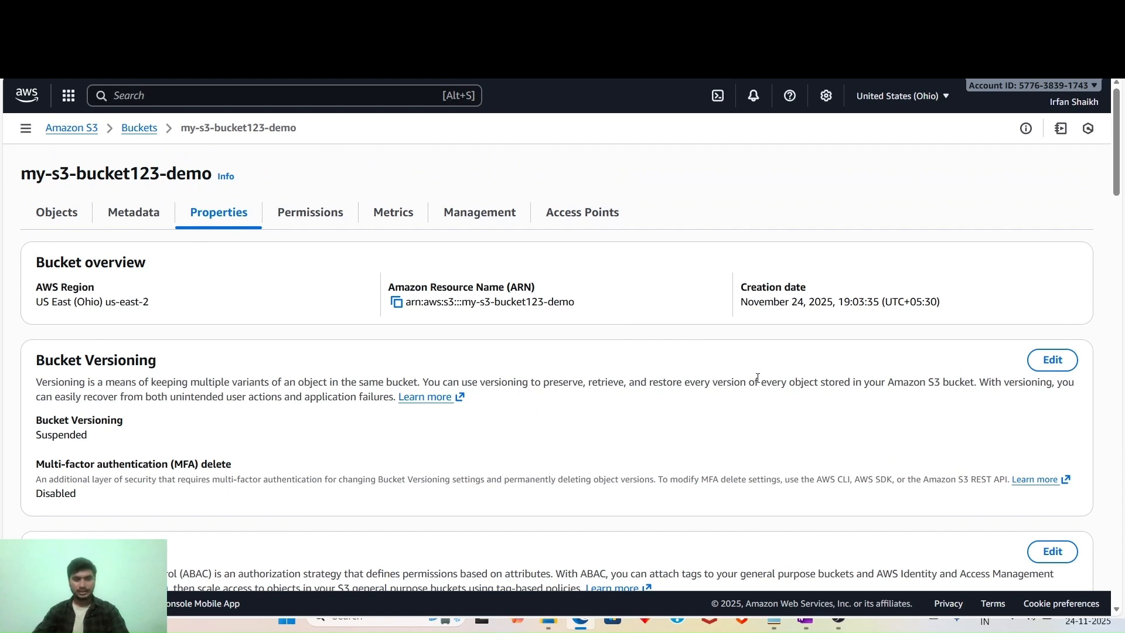
pyautogui.click(1052, 363)
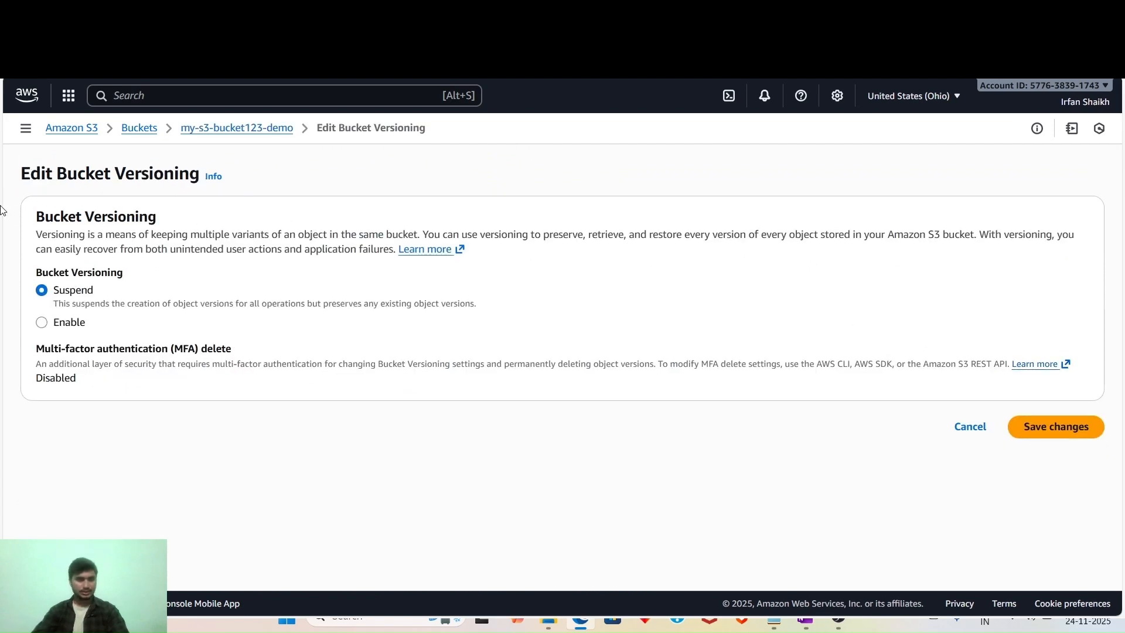
pyautogui.click(42, 323)
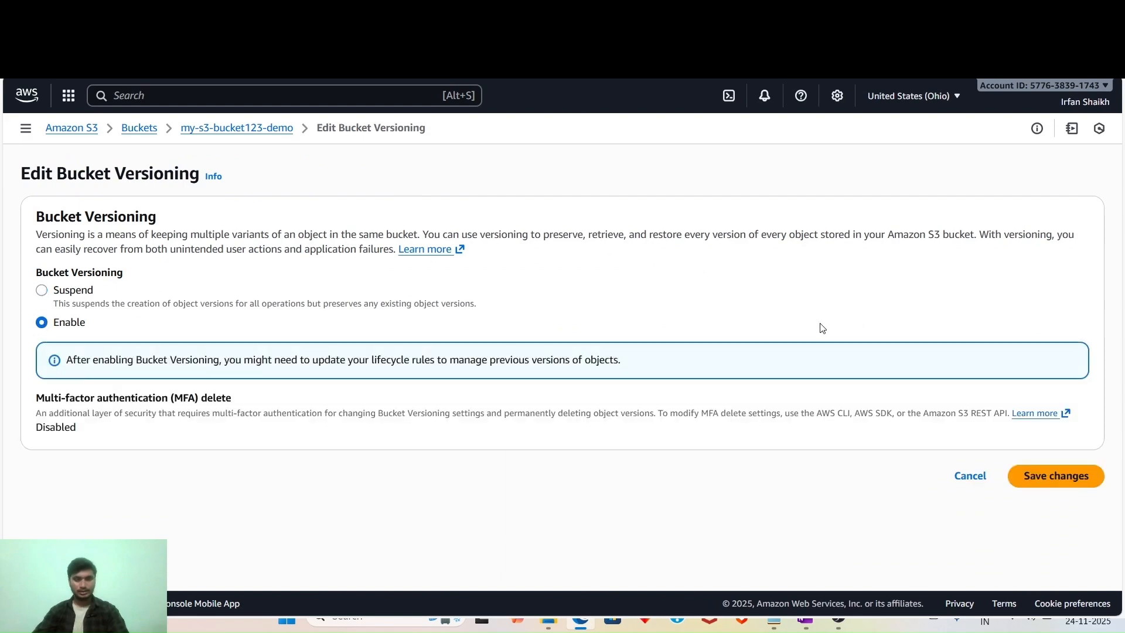
pyautogui.click(1054, 475)
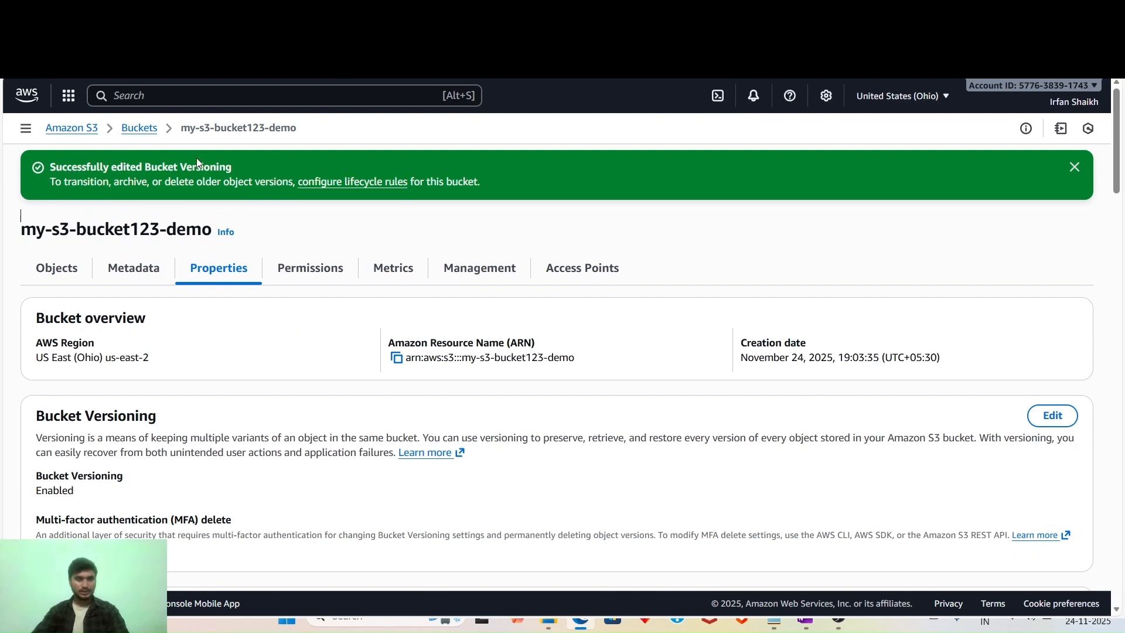
# Upload the Index file from the Youtube folder to the my-s3-bucket123-demo bucket again.
pyautogui.click(70, 274)
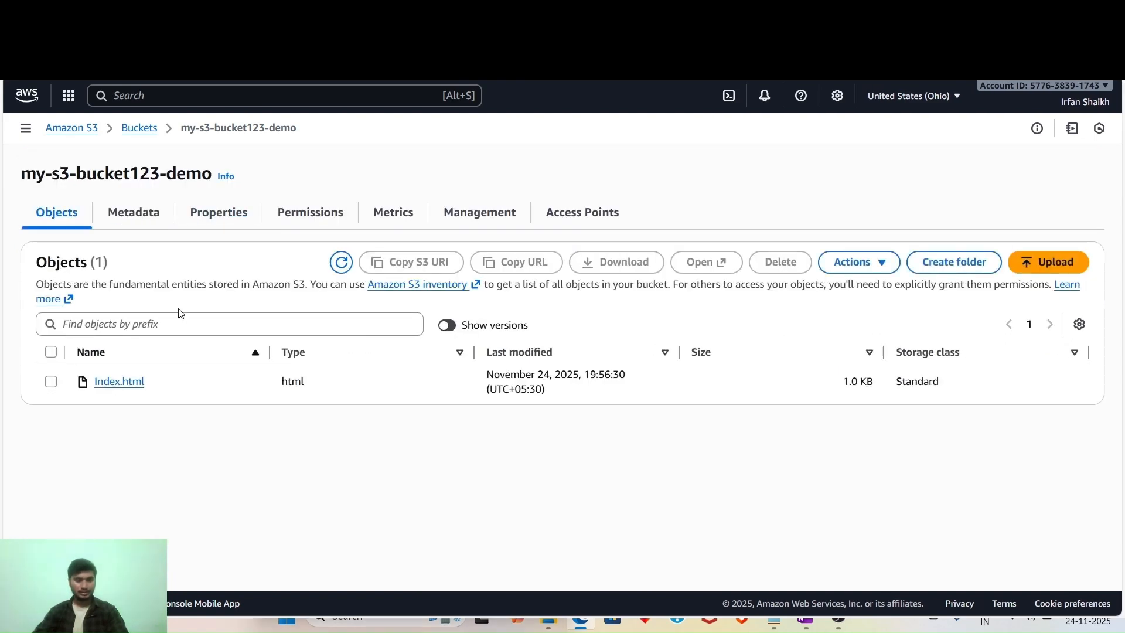
pyautogui.click(1052, 260)
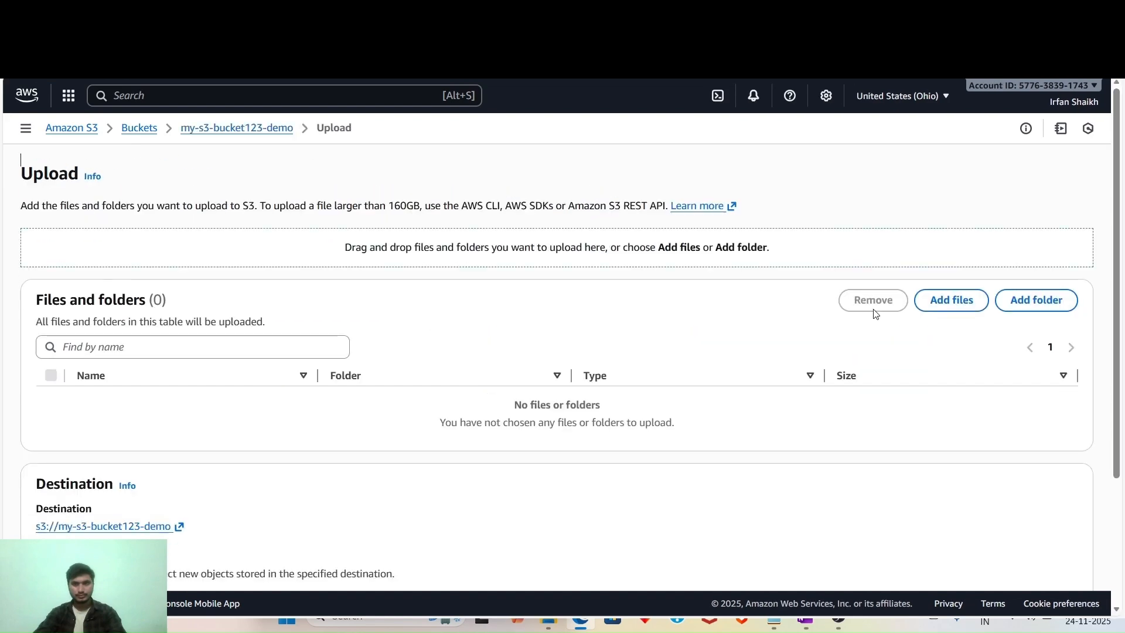
pyautogui.scroll(-3, 668, 382)
pyautogui.click(951, 163)
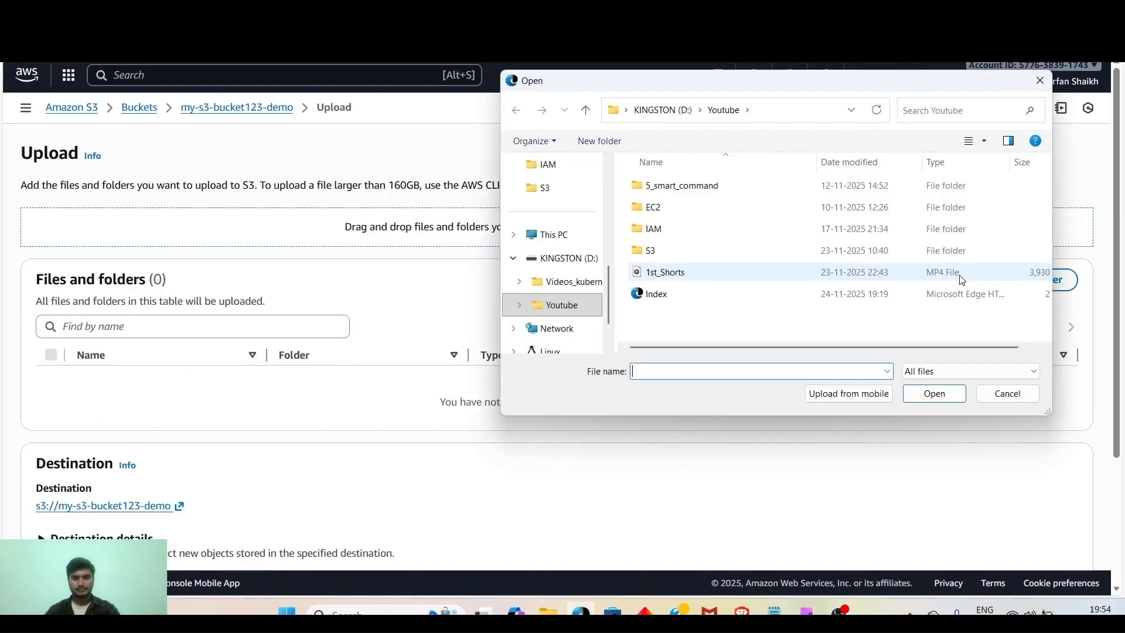
pyautogui.click(788, 298)
pyautogui.click(918, 395)
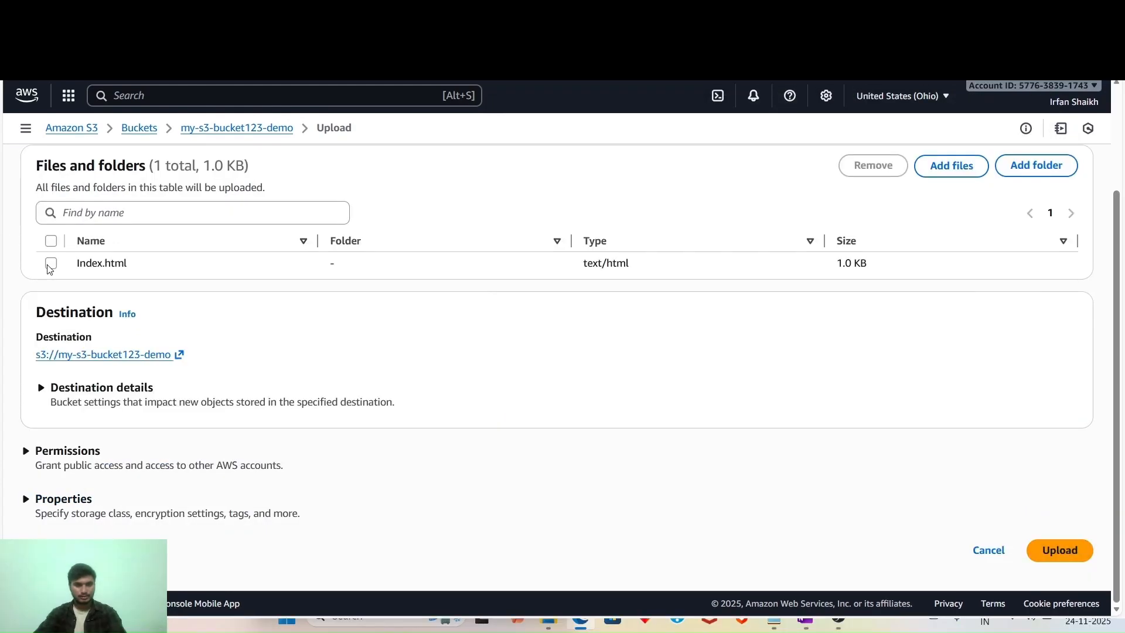
pyautogui.click(50, 265)
pyautogui.click(1058, 548)
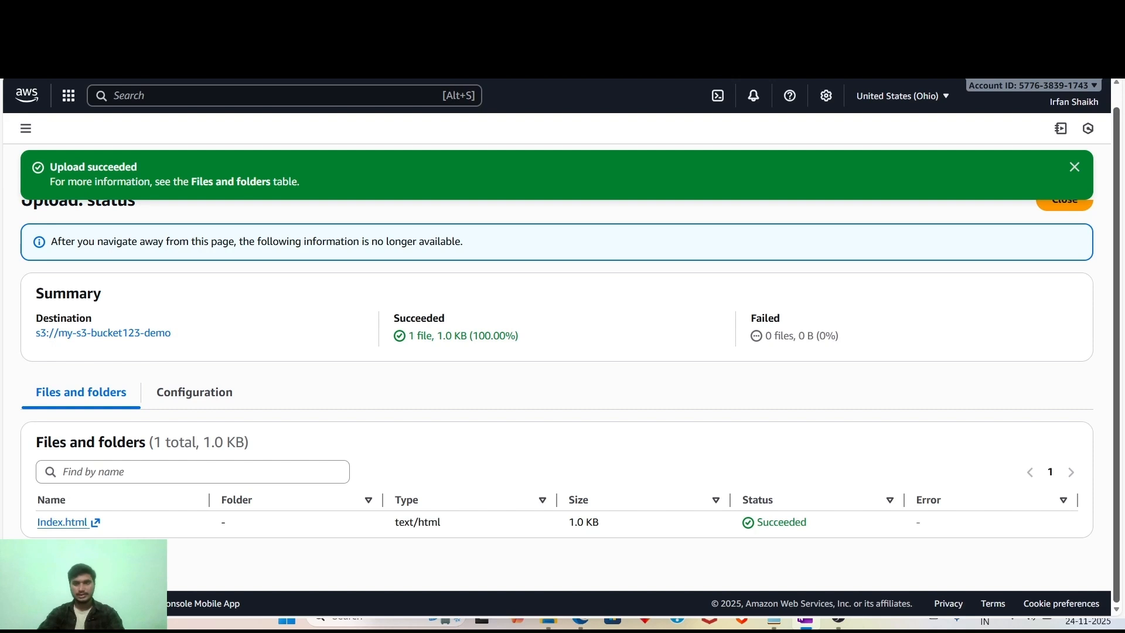
# Return to the bucket's object list and show the versions of Index.html, then hide them again.
pyautogui.click(1052, 205)
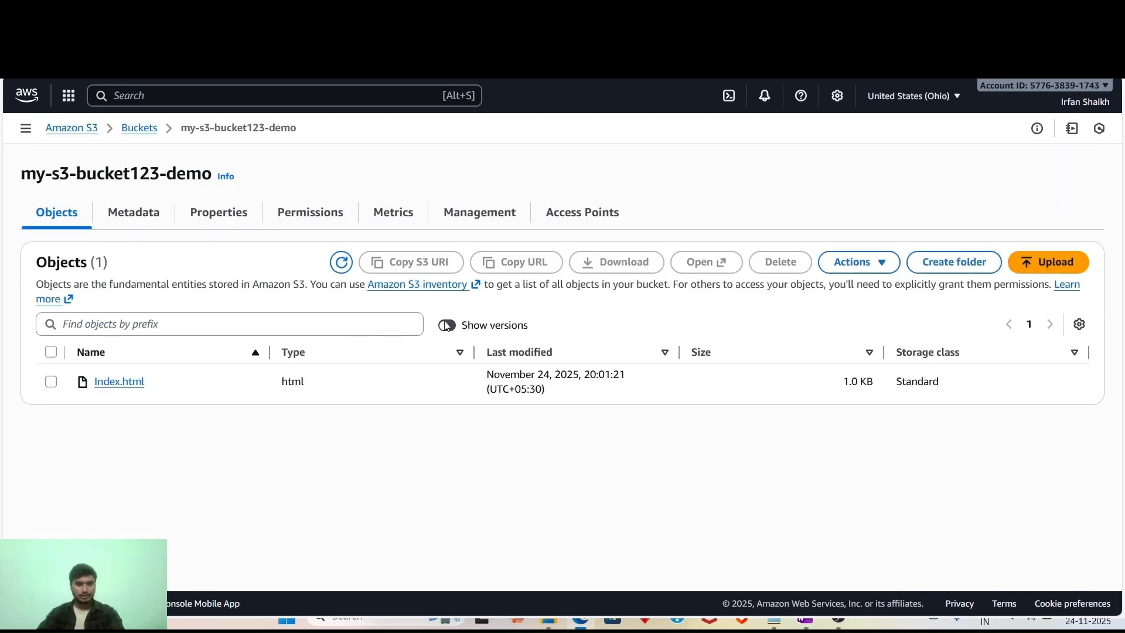
pyautogui.click(447, 326)
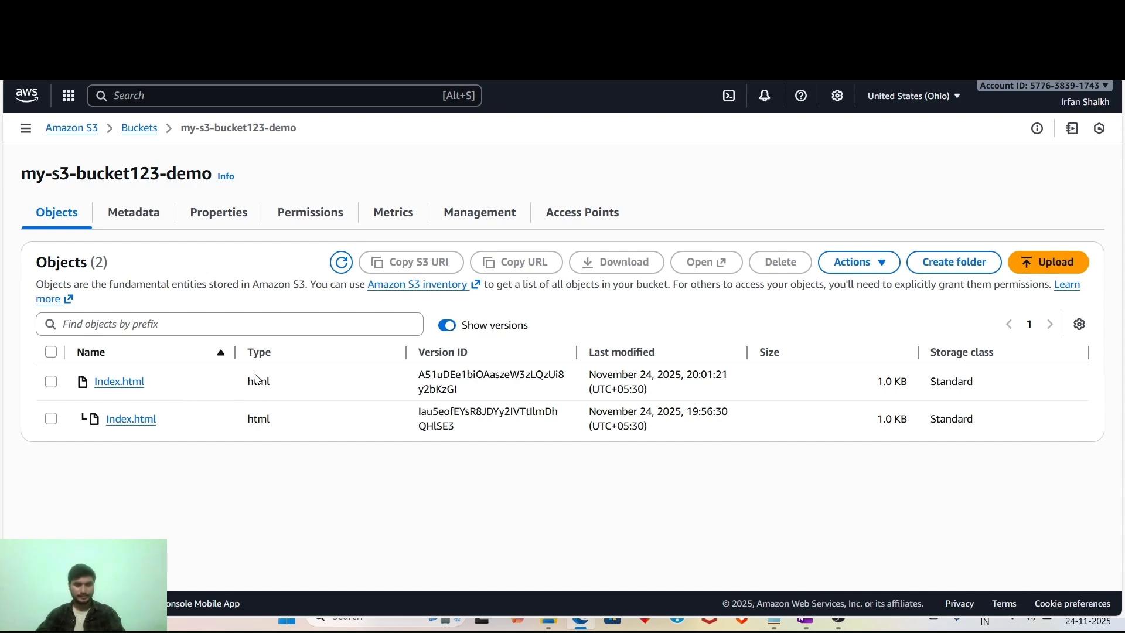
pyautogui.click(447, 325)
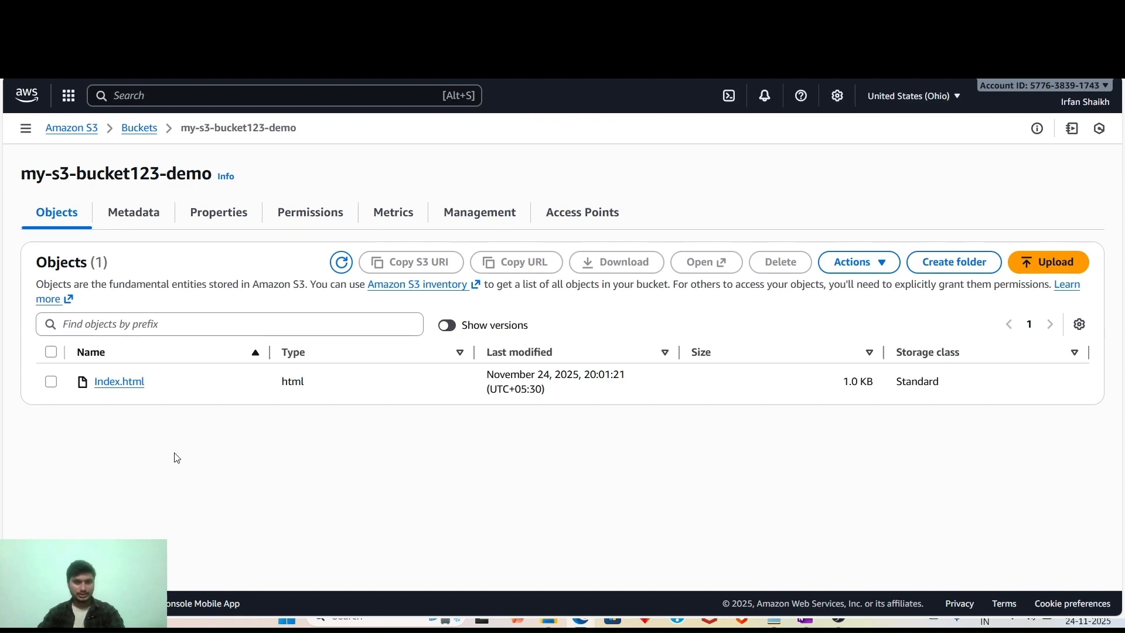
# Change the storage class of Index.html to Standard-IA and return to the object list.
pyautogui.click(51, 382)
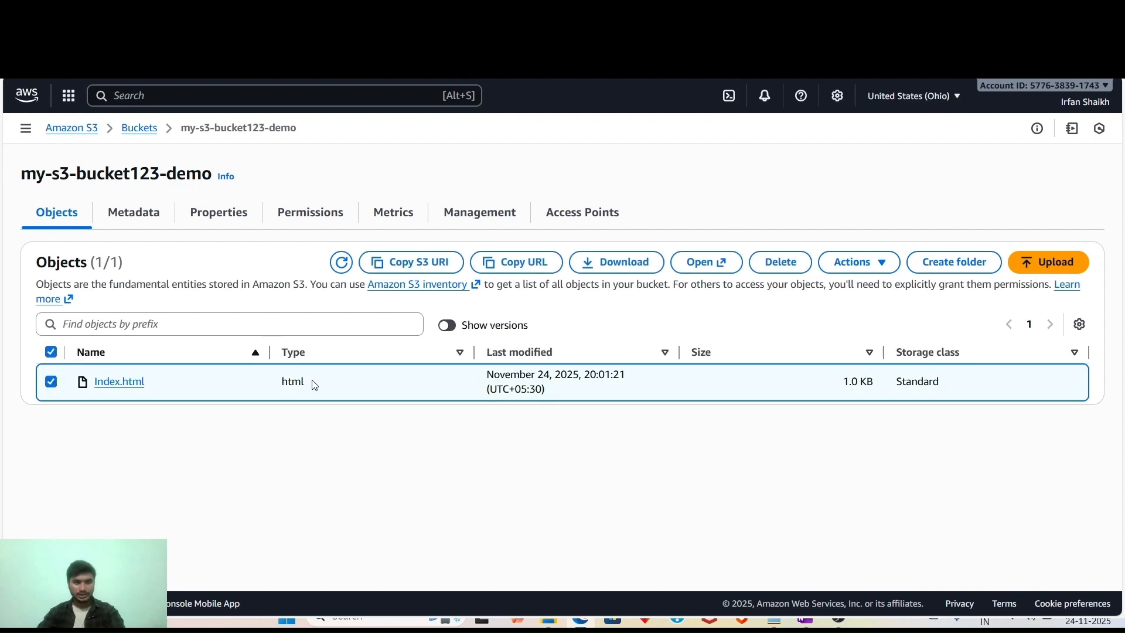
pyautogui.click(868, 263)
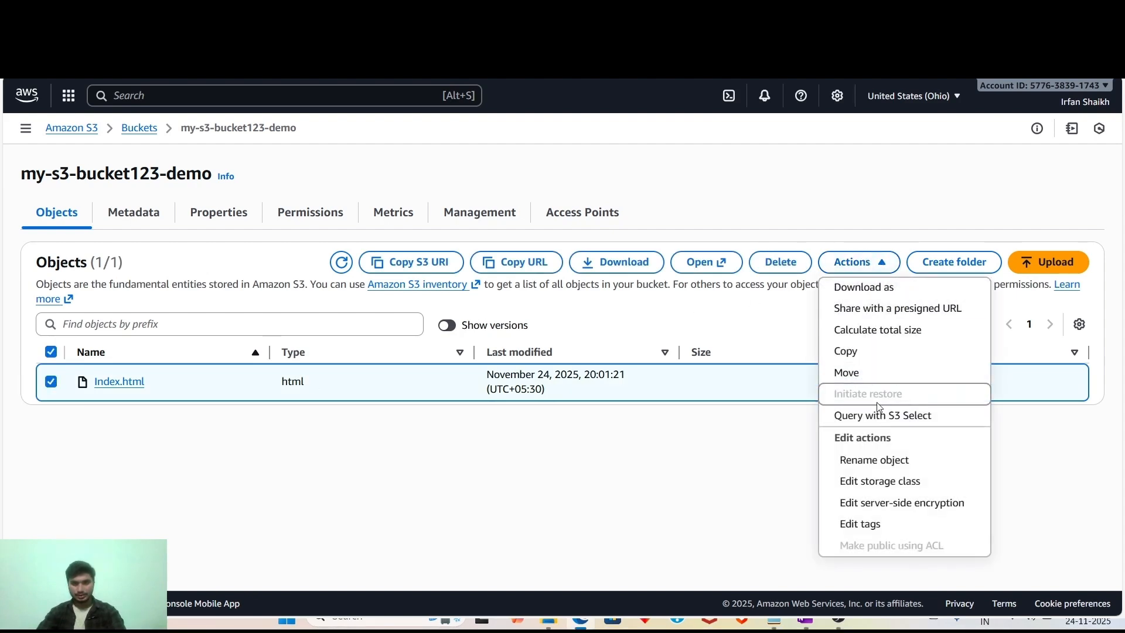
pyautogui.click(890, 484)
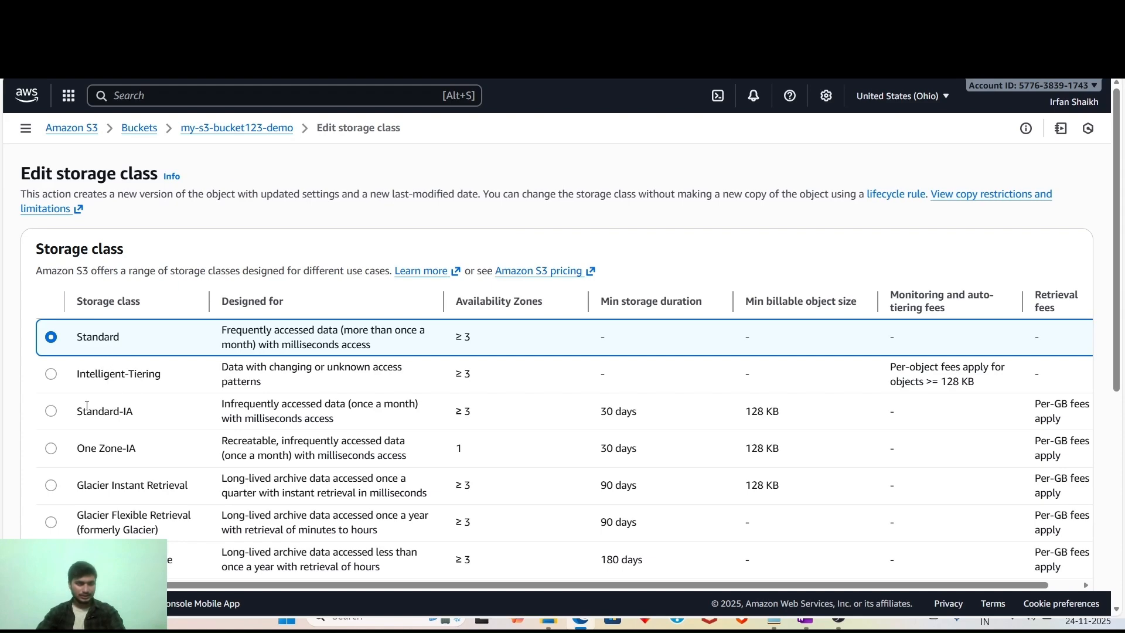
pyautogui.click(52, 412)
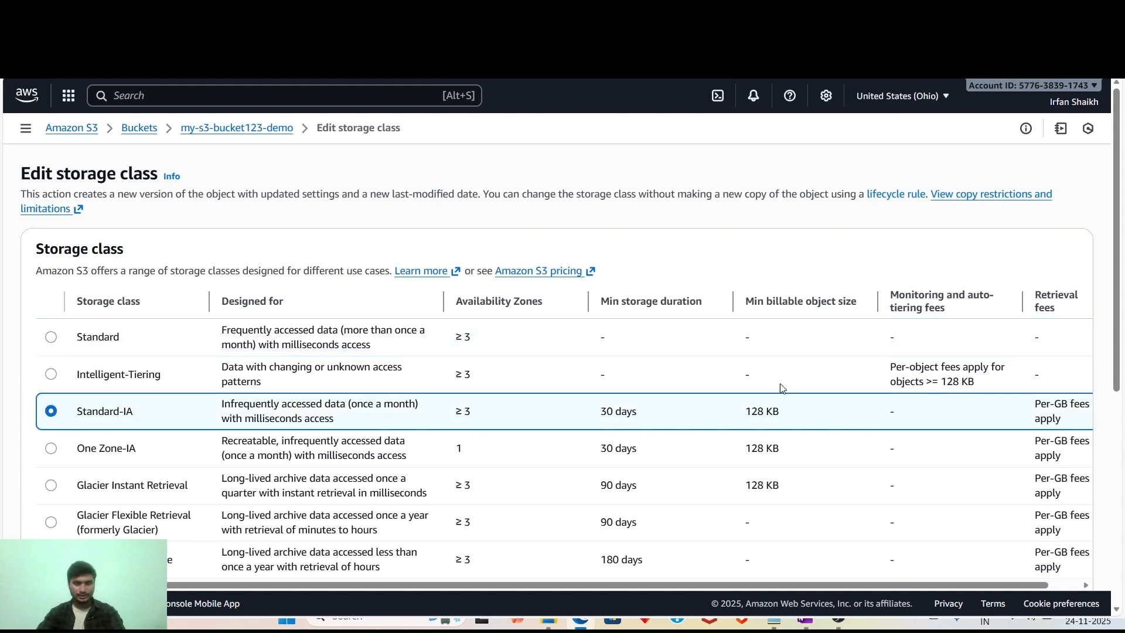
pyautogui.scroll(-6, 726, 399)
pyautogui.click(1017, 551)
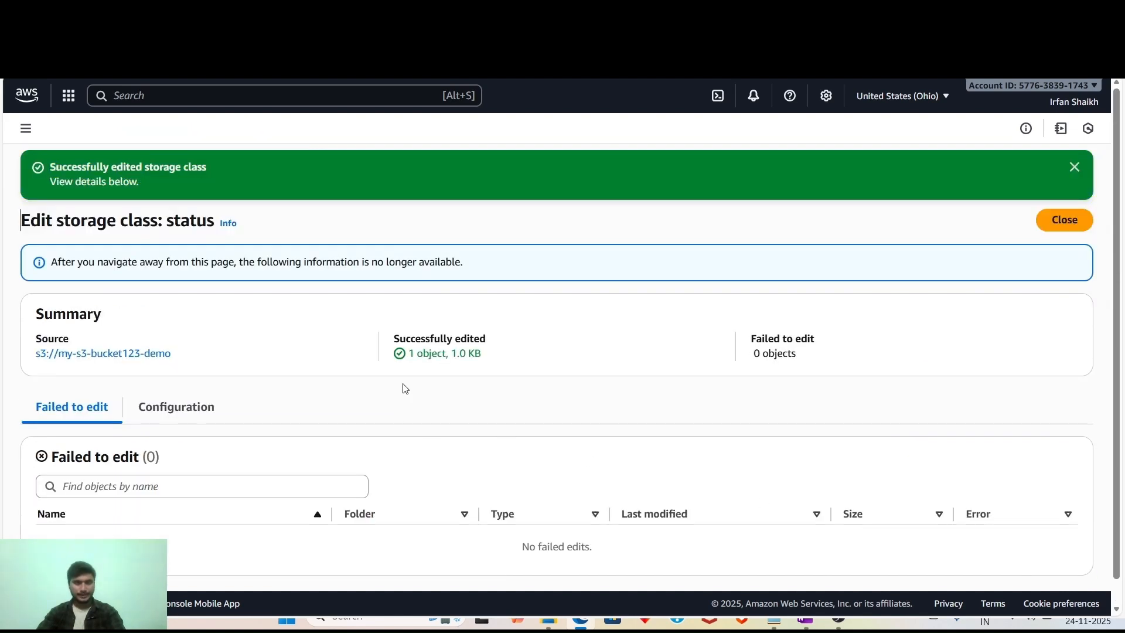
pyautogui.click(1062, 221)
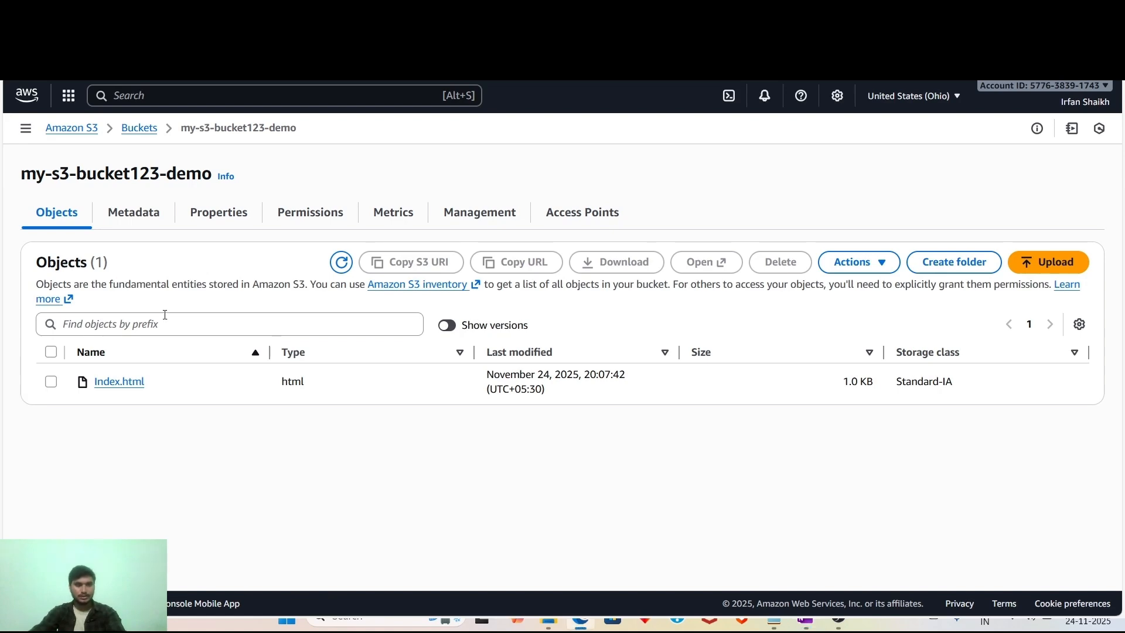
# Start a new lifecycle rule for the bucket and name it move-to-ia-after-30days.
pyautogui.click(488, 214)
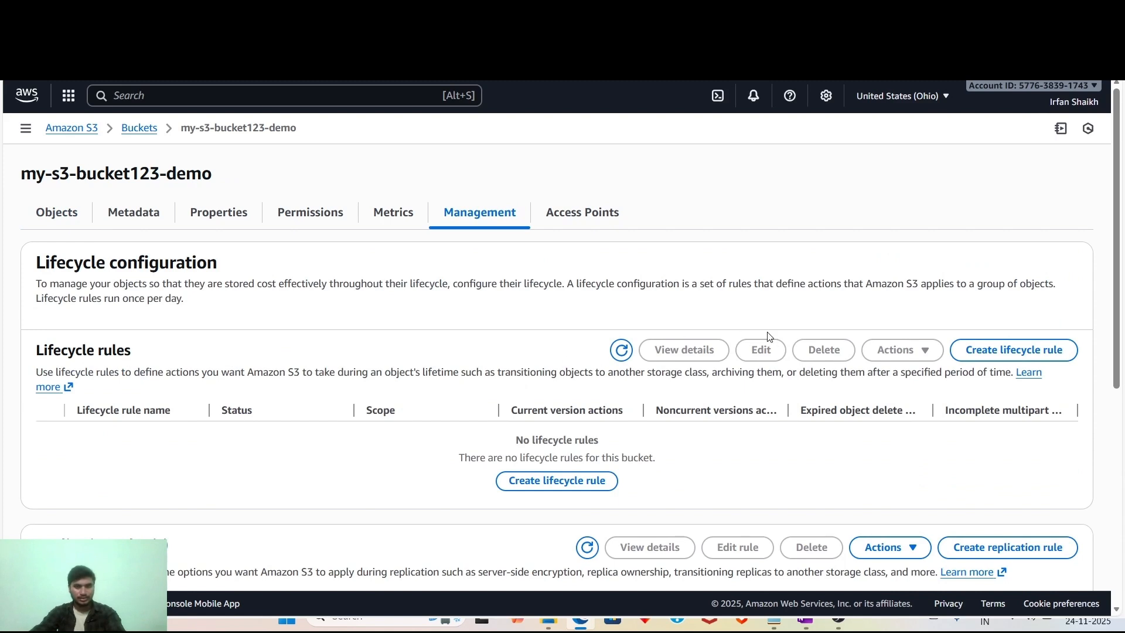
pyautogui.click(1007, 351)
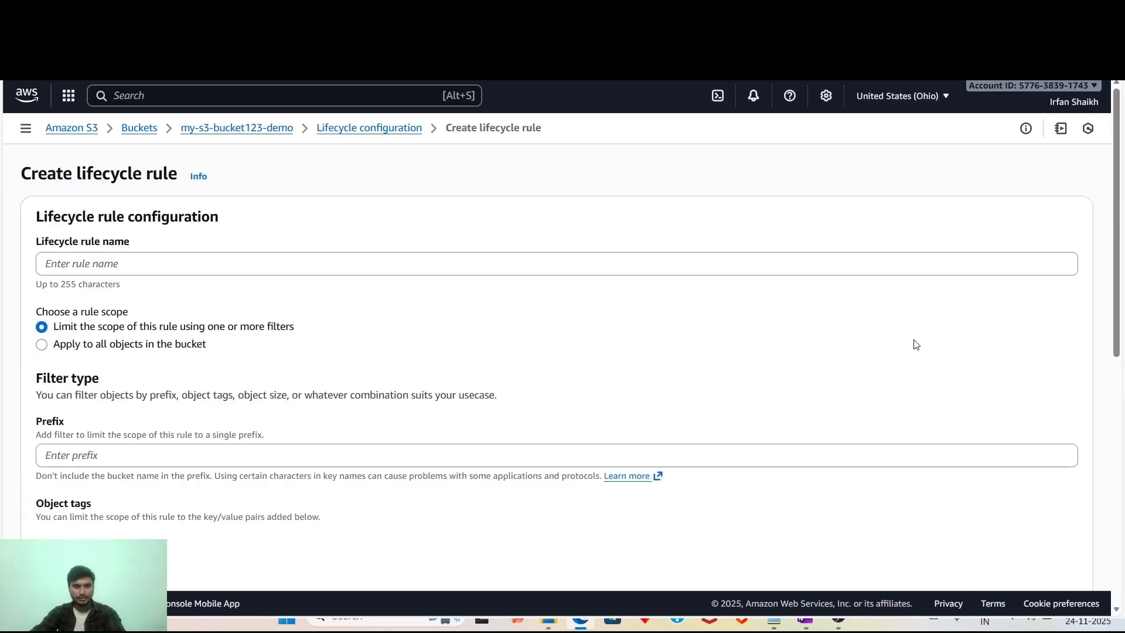
pyautogui.click(141, 269)
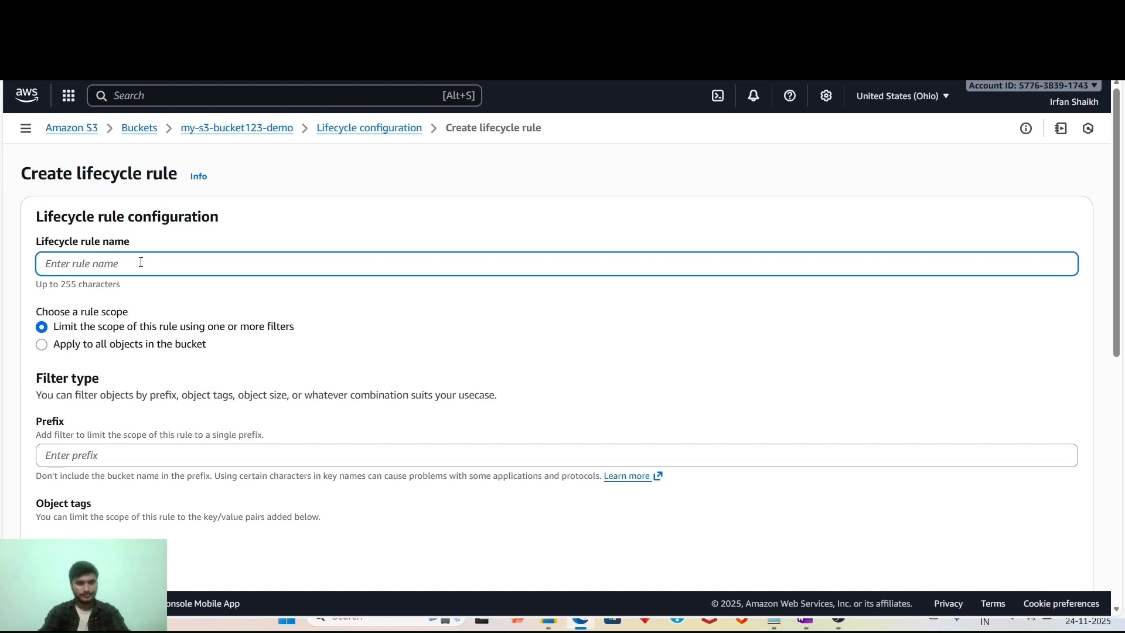
pyautogui.write('move')
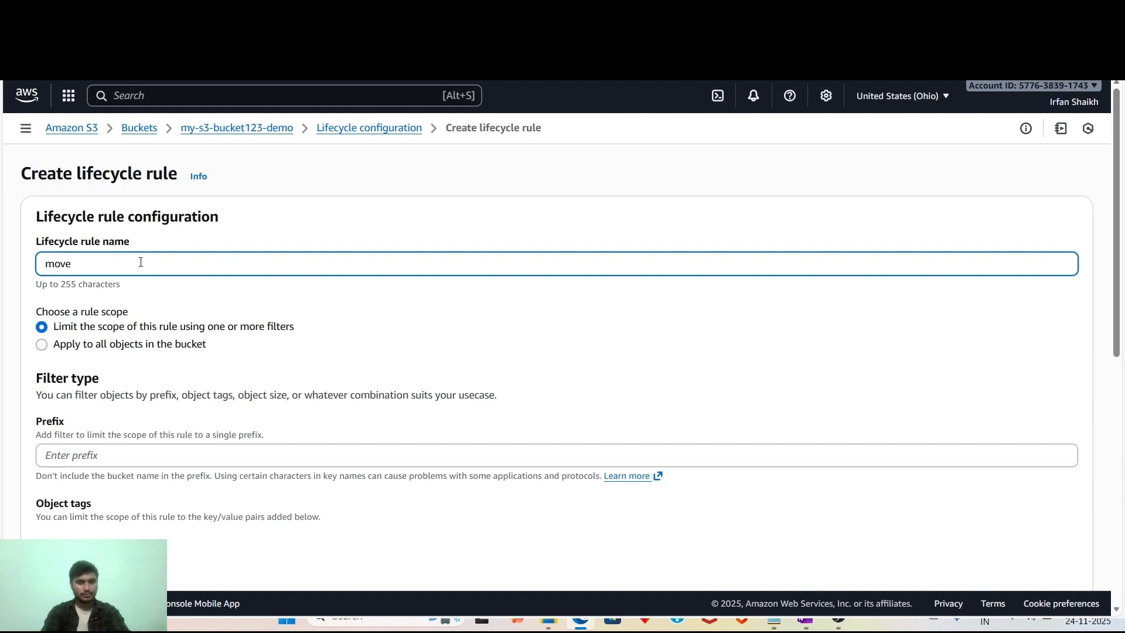
pyautogui.write('-to-ia-after-30days')
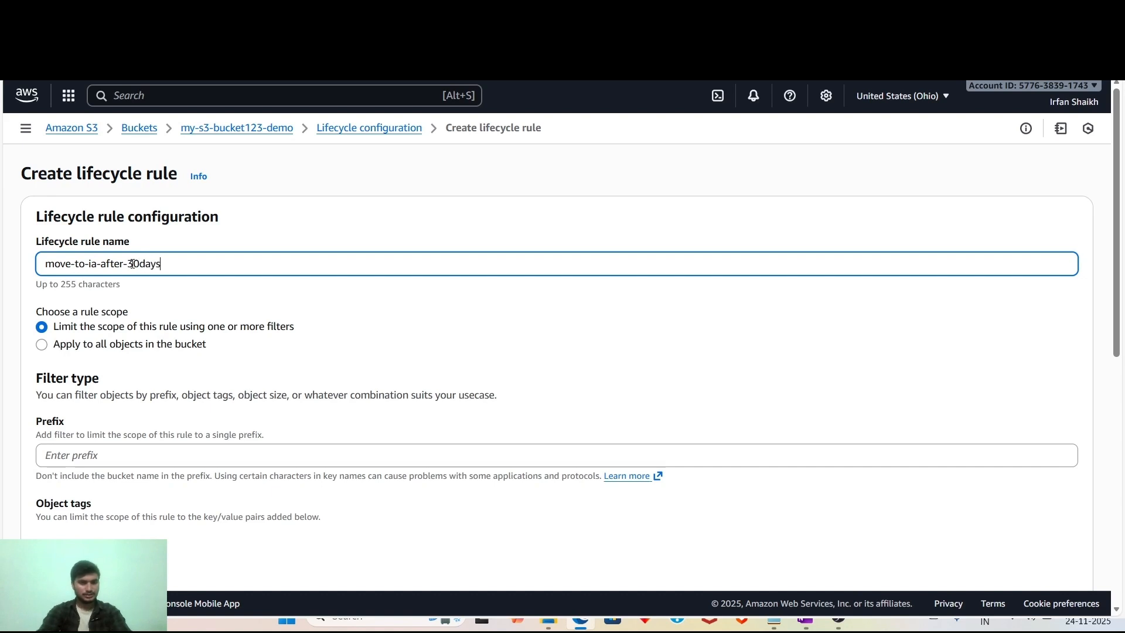
# Set the rule scope to all objects in the bucket and acknowledge that the rule applies to all of them.
pyautogui.click(42, 345)
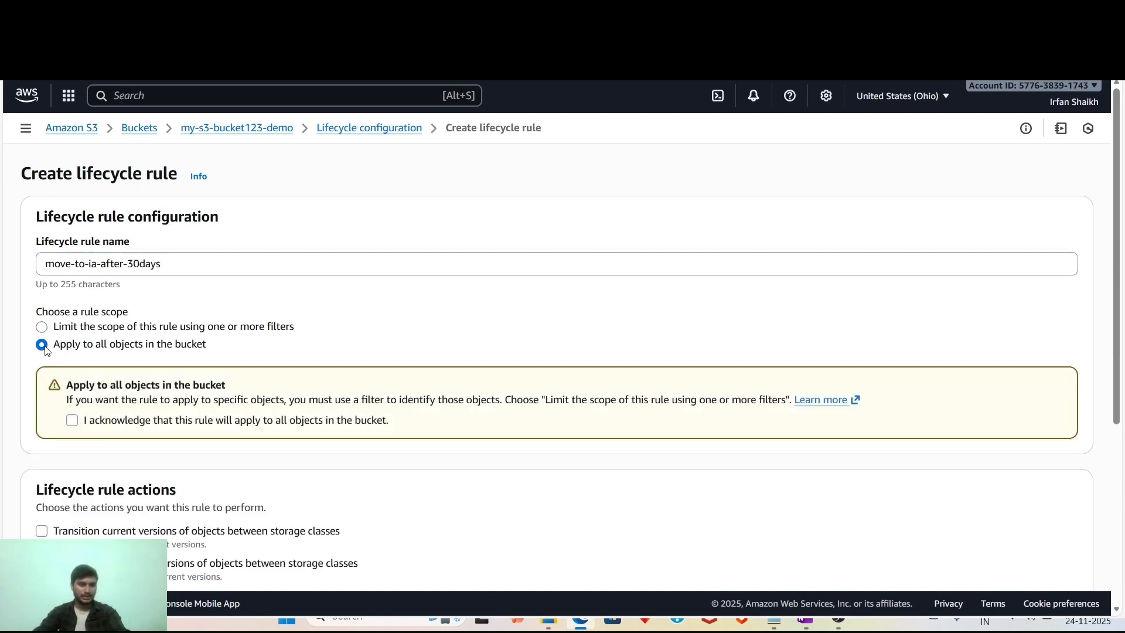
pyautogui.scroll(-1, 62, 351)
pyautogui.click(72, 349)
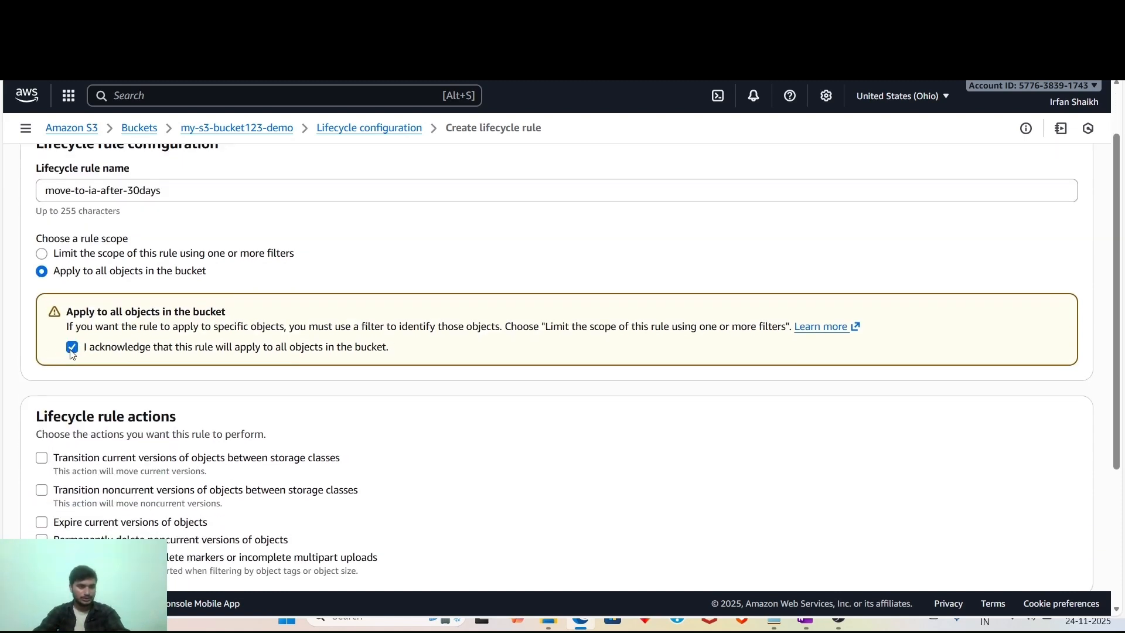
# Set the rule to permanently delete noncurrent versions after 30 days while retaining 3 newer versions, and create the rule.
pyautogui.scroll(-2, 71, 351)
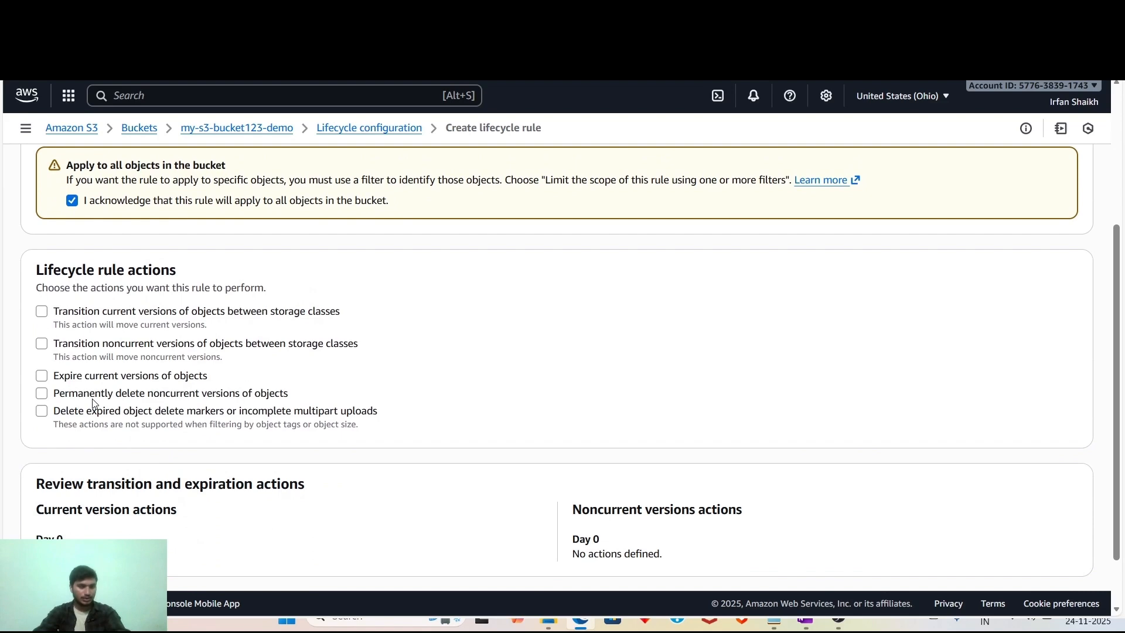
pyautogui.click(42, 393)
pyautogui.scroll(-2, 100, 386)
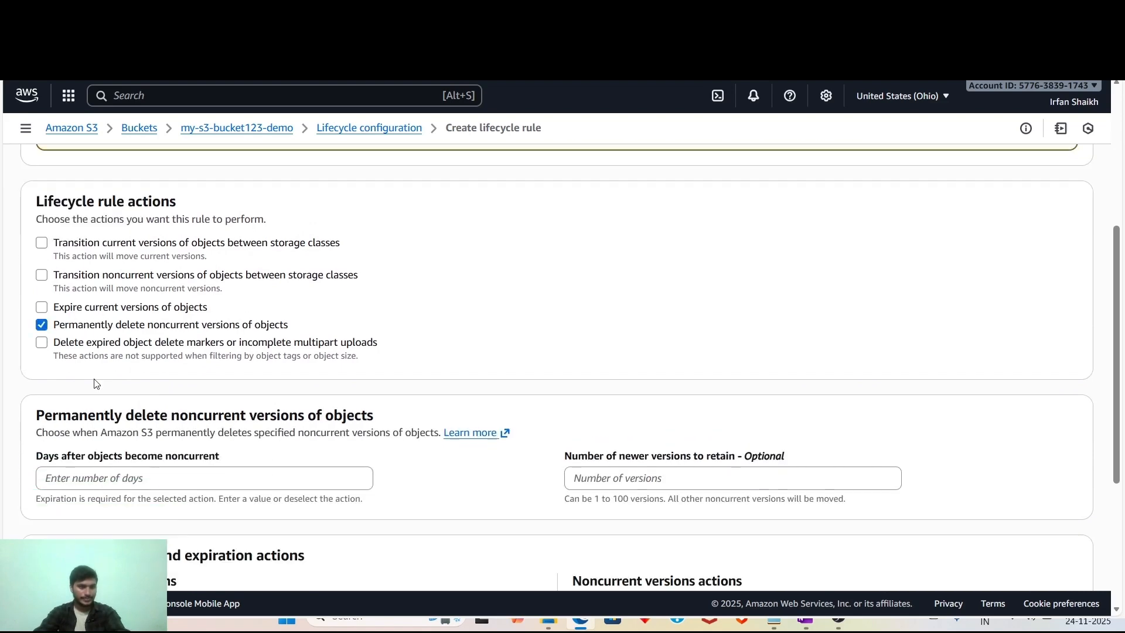
pyautogui.click(100, 396)
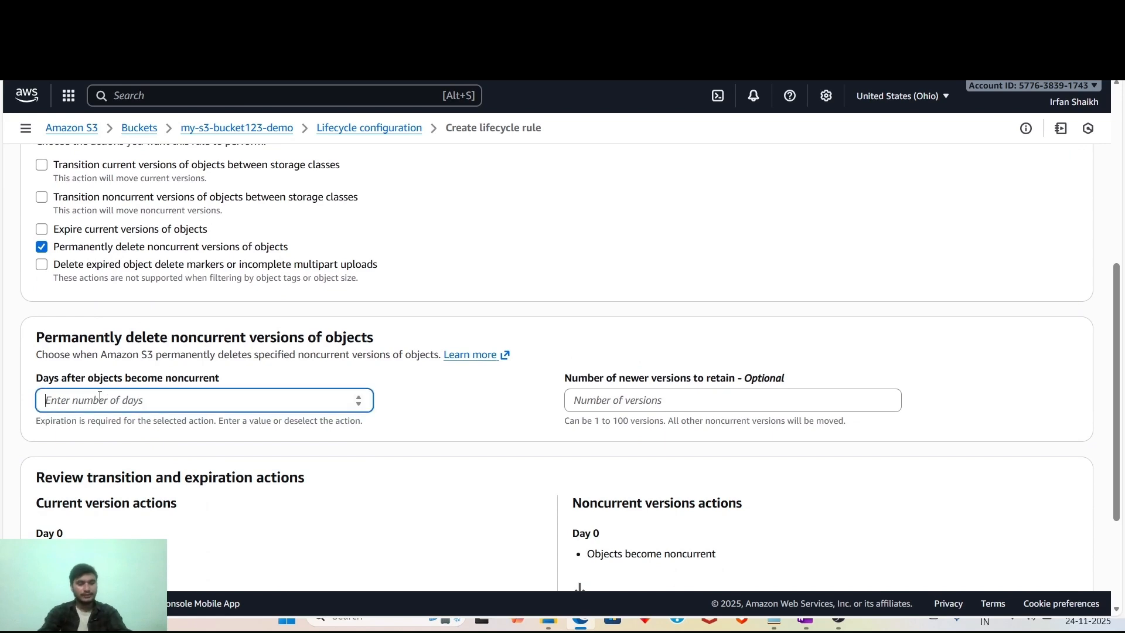
pyautogui.write('30')
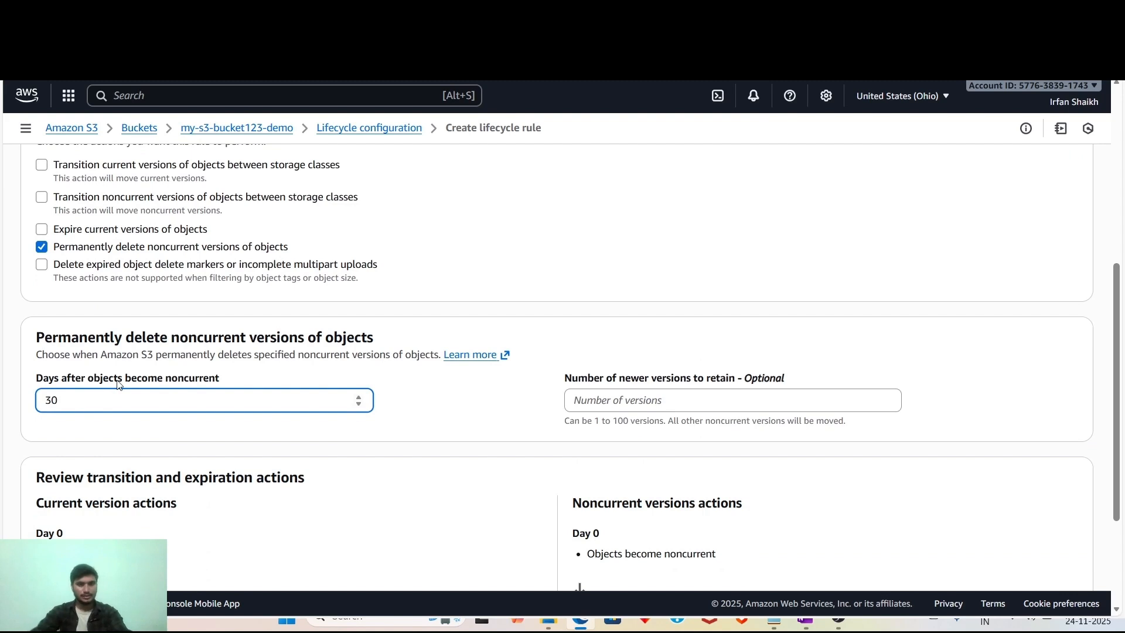
pyautogui.click(716, 396)
pyautogui.write('3')
pyautogui.scroll(-3, 716, 397)
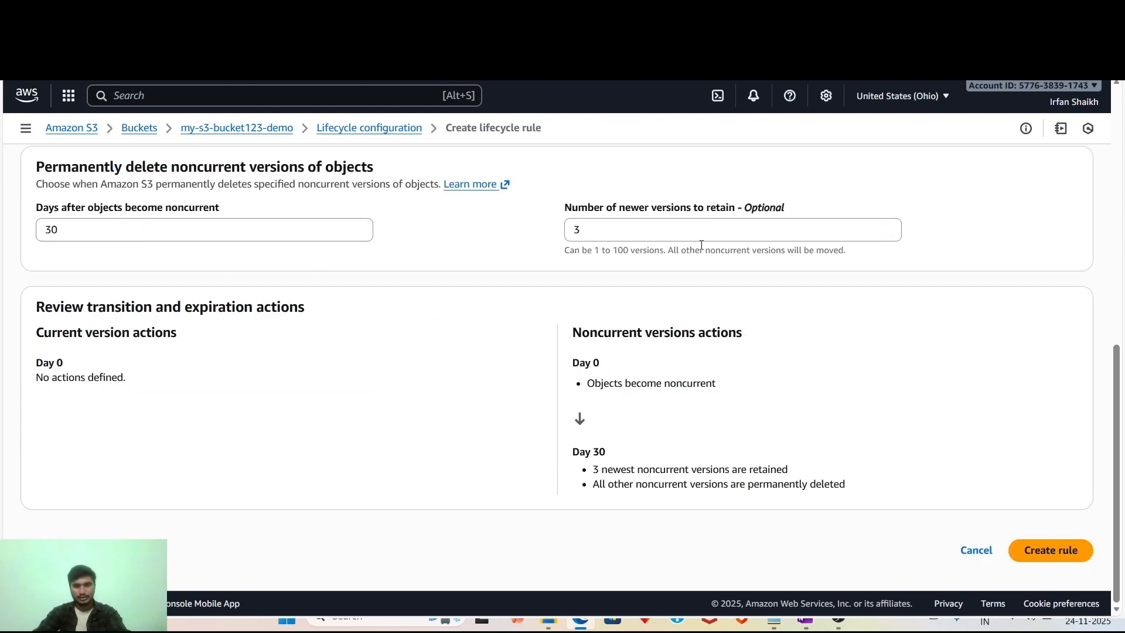
pyautogui.click(1037, 551)
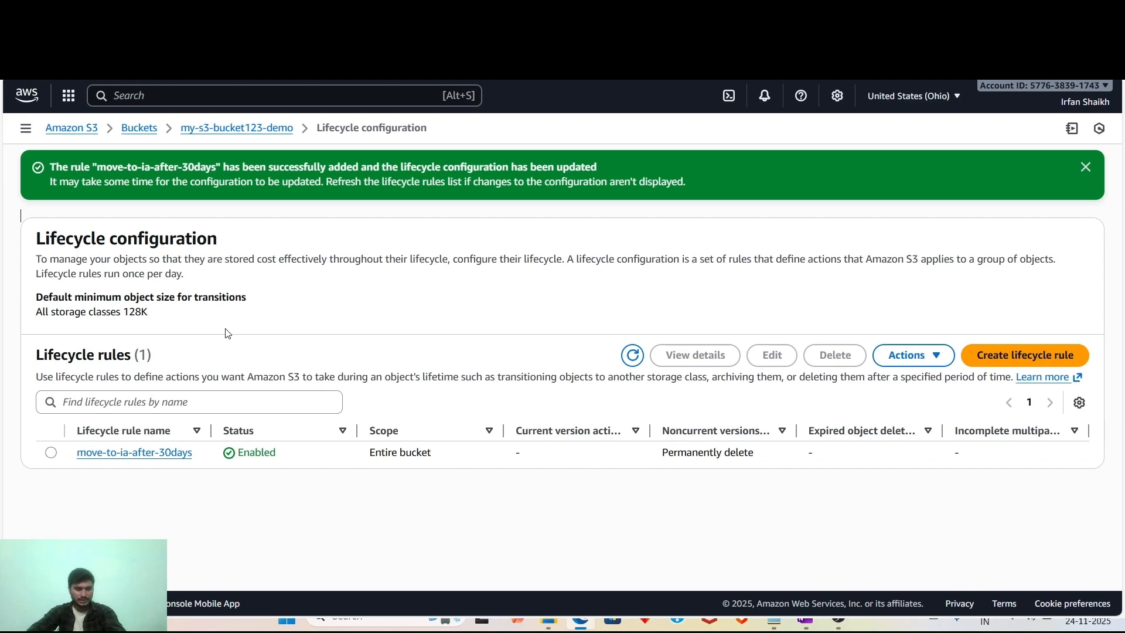
# Disable the lifecycle rule move-to-ia-after-30days and delete it from the bucket.
pyautogui.click(431, 460)
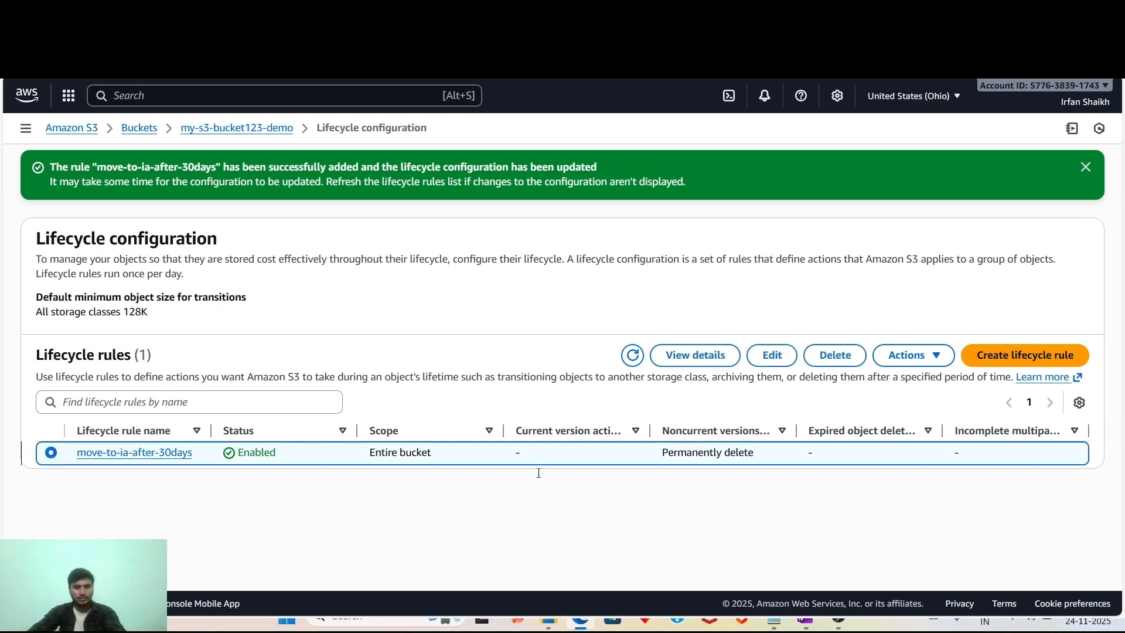
pyautogui.click(938, 359)
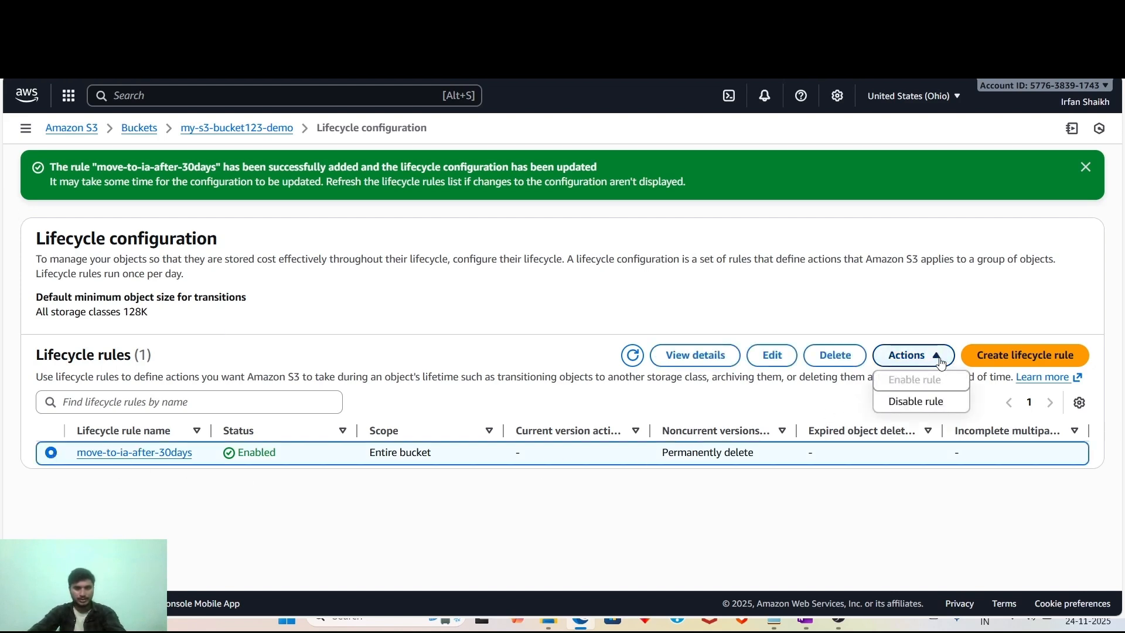
pyautogui.click(927, 407)
pyautogui.click(747, 391)
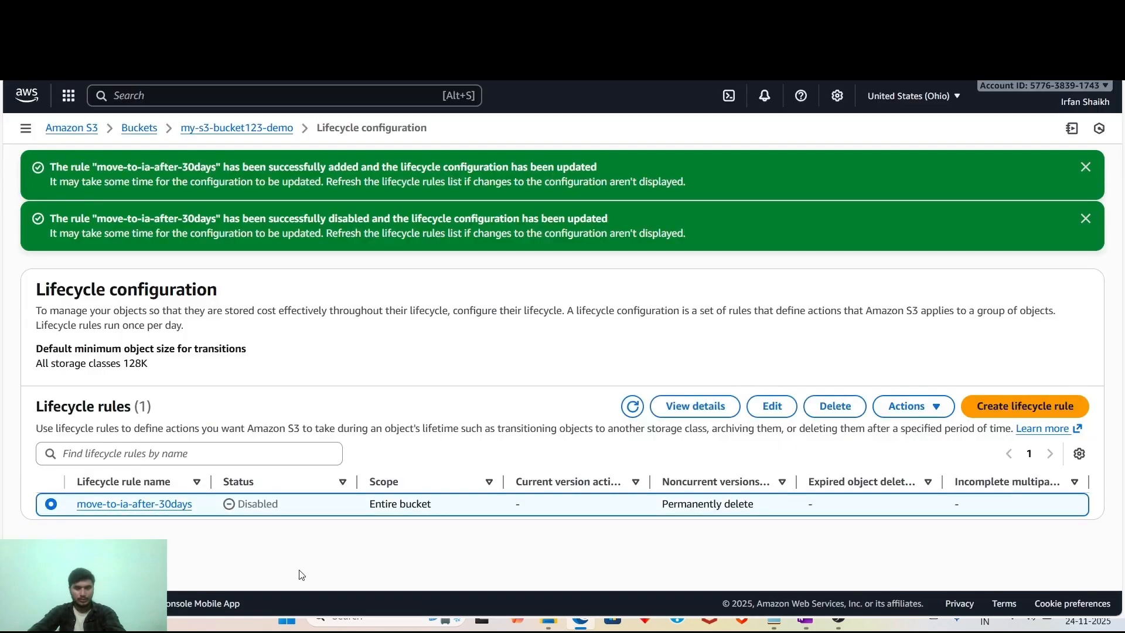
pyautogui.click(843, 410)
pyautogui.click(718, 398)
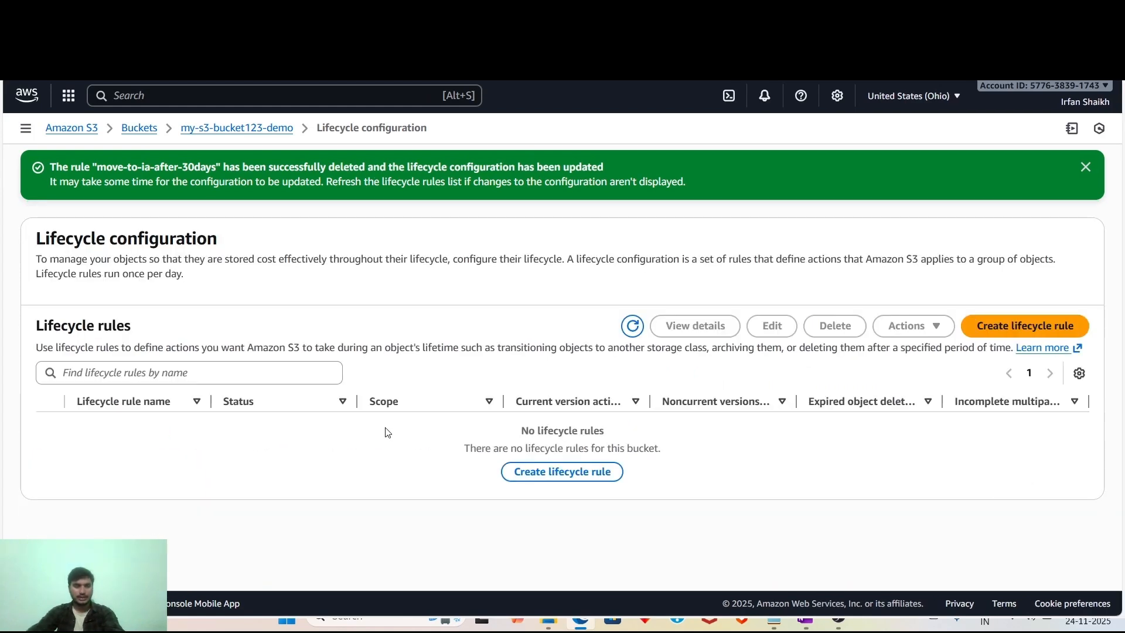
# Edit the static website hosting settings in the properties of my-s3-bucket123-demo and enable hosting.
pyautogui.click(137, 128)
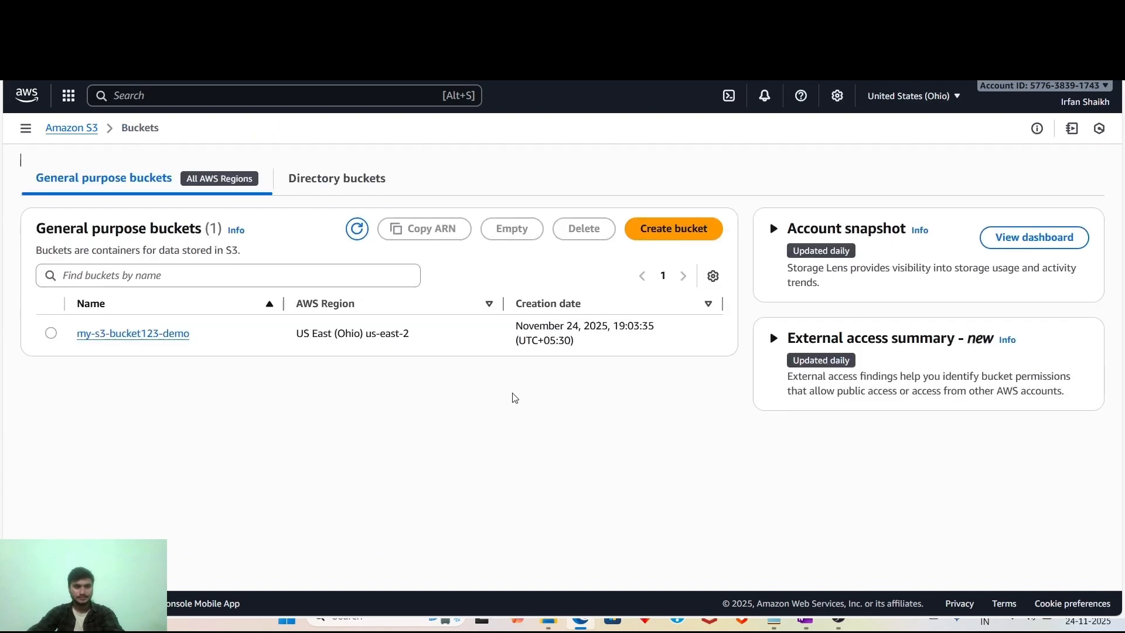
pyautogui.click(170, 334)
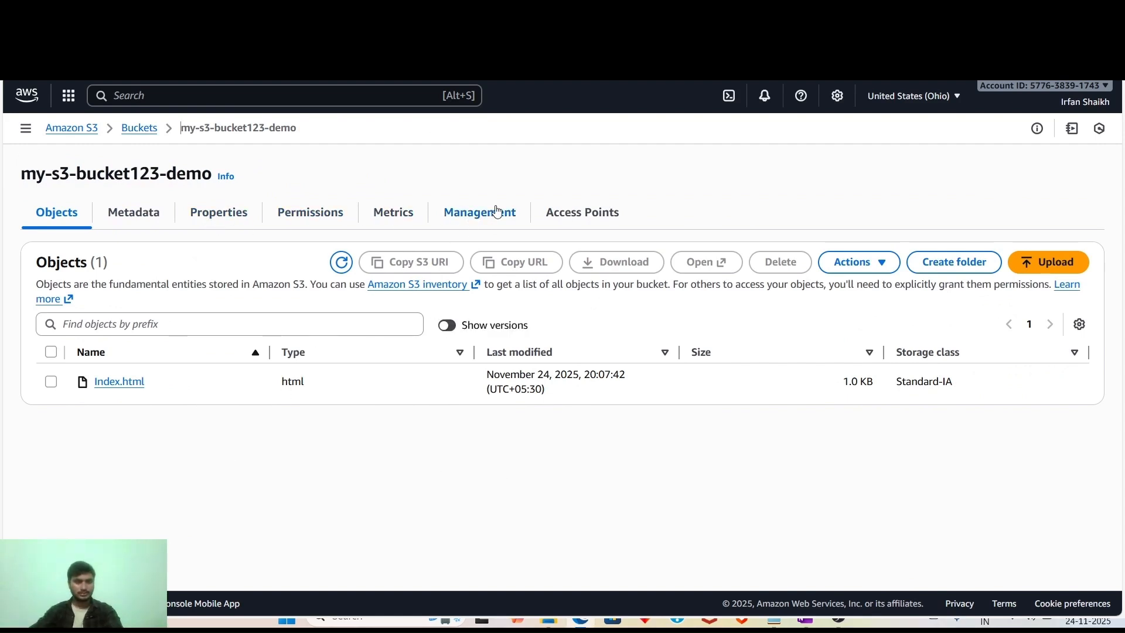
pyautogui.click(221, 226)
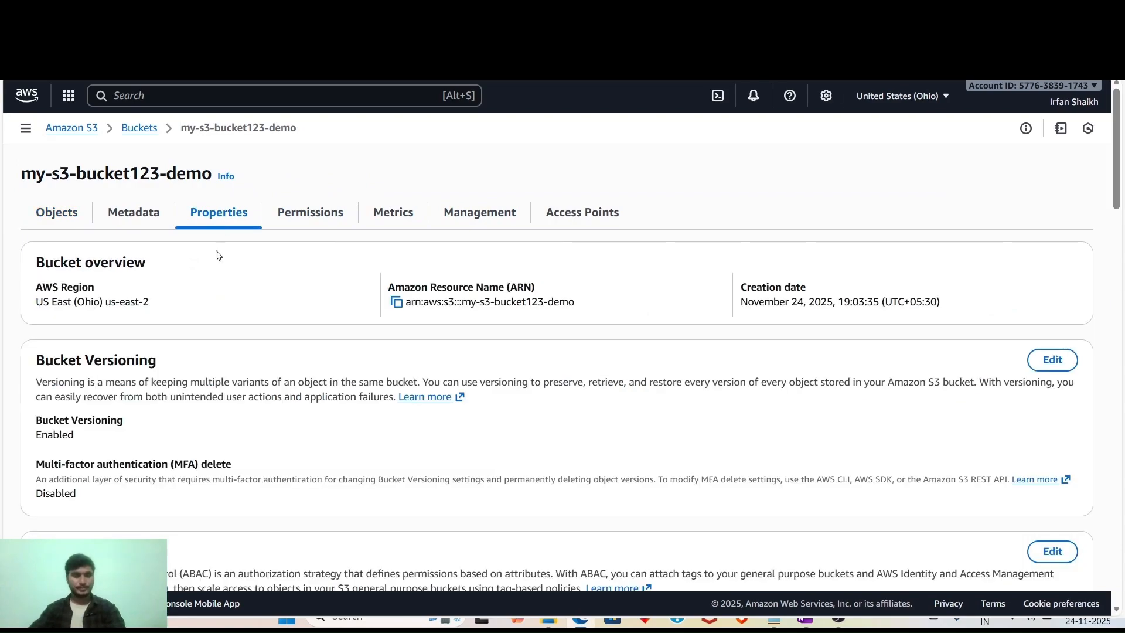
pyautogui.scroll(-15, 184, 367)
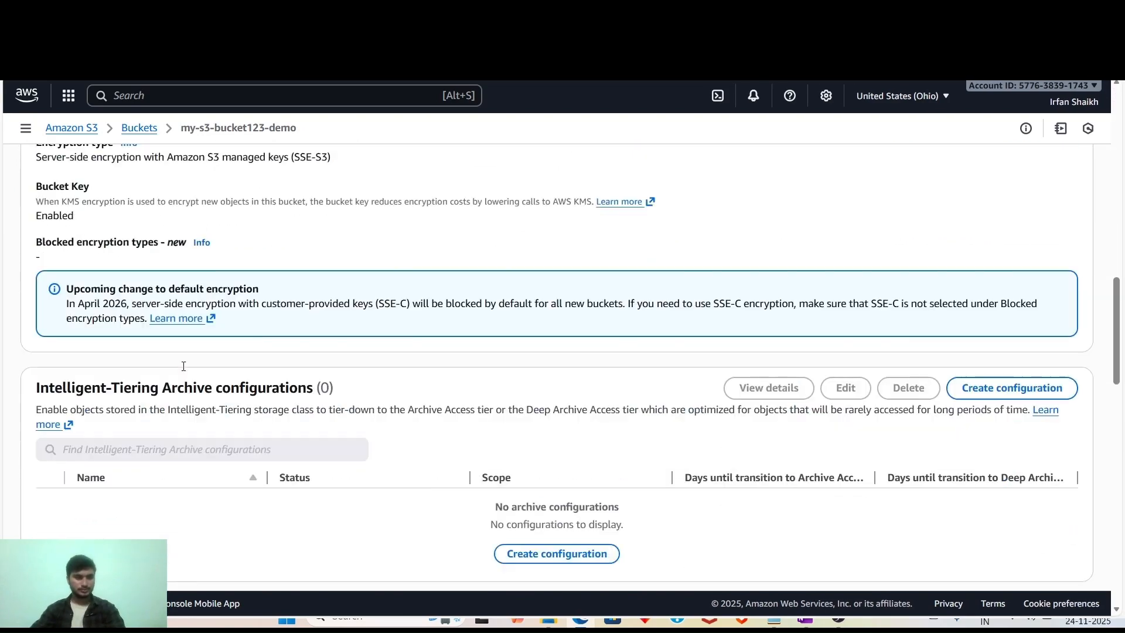
pyautogui.scroll(-10, 183, 366)
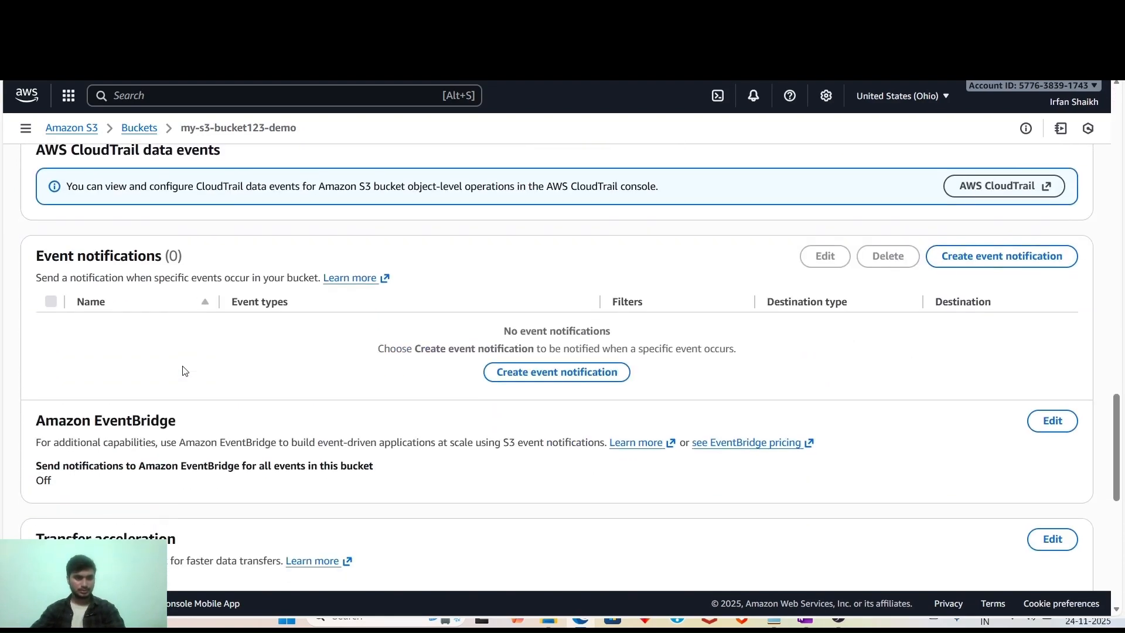
pyautogui.scroll(-9, 185, 371)
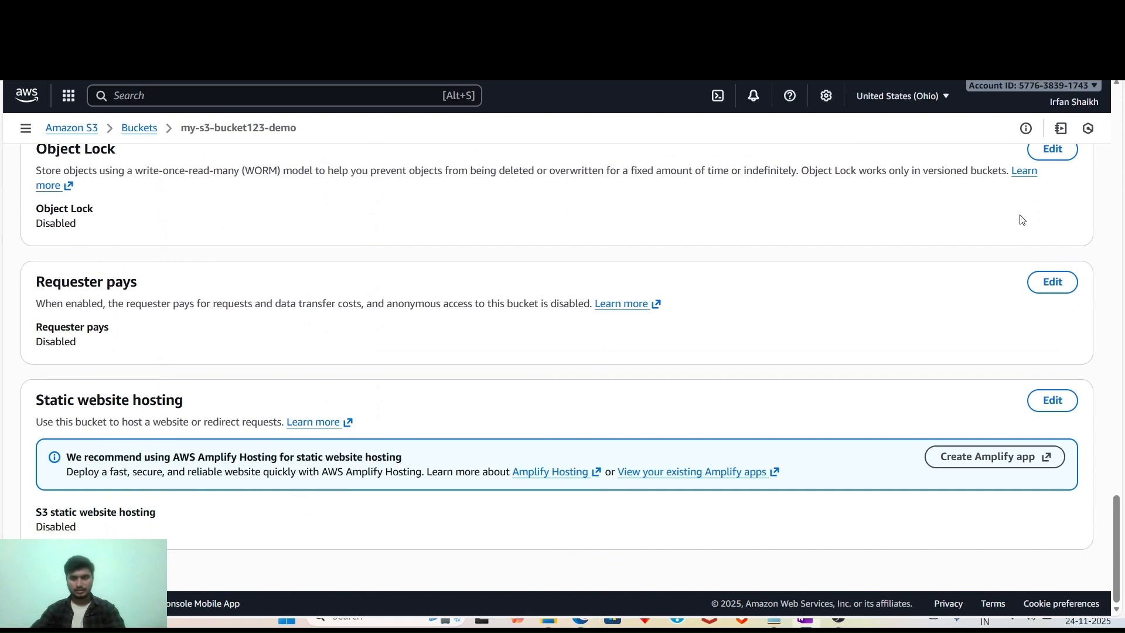
pyautogui.click(1053, 400)
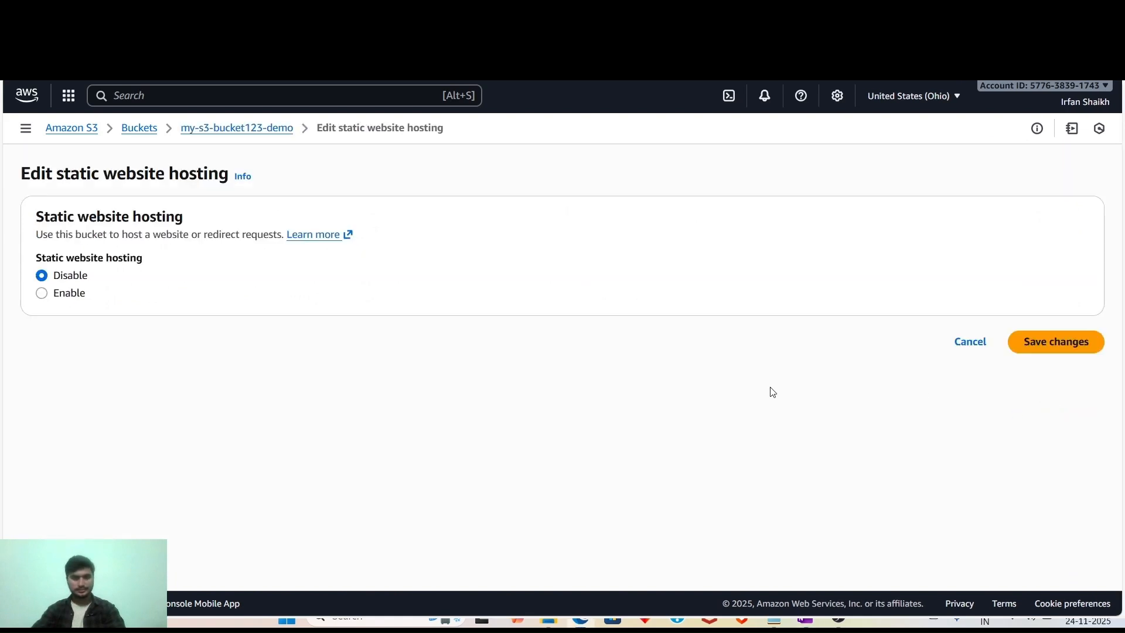
pyautogui.click(60, 297)
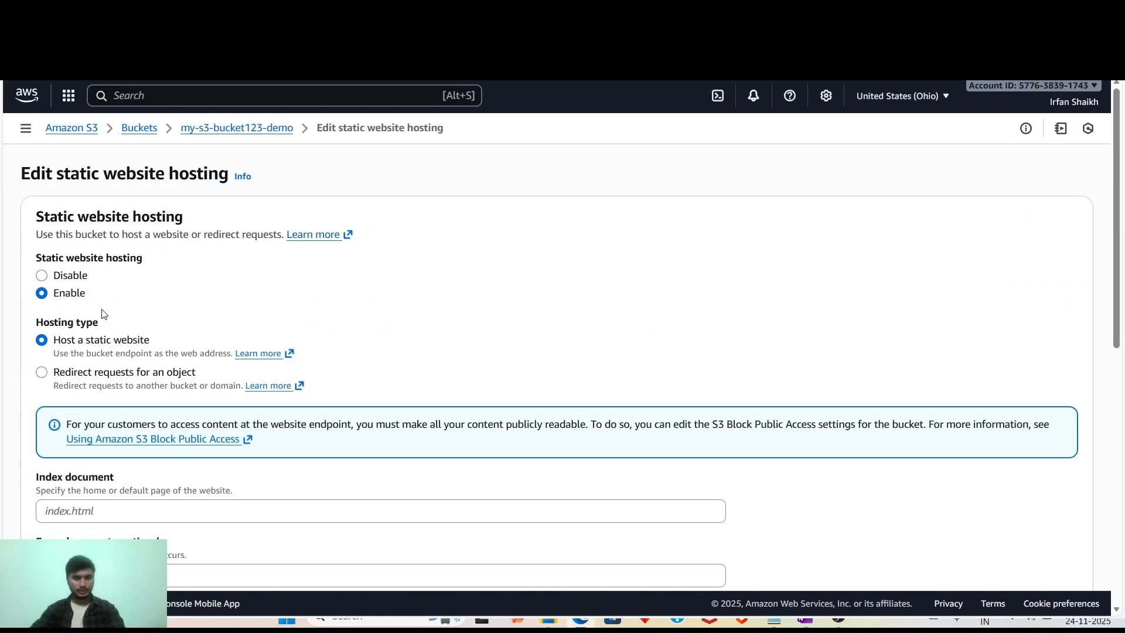
# Specify index.html as the index document for static website hosting and save the changes.
pyautogui.scroll(-1, 181, 354)
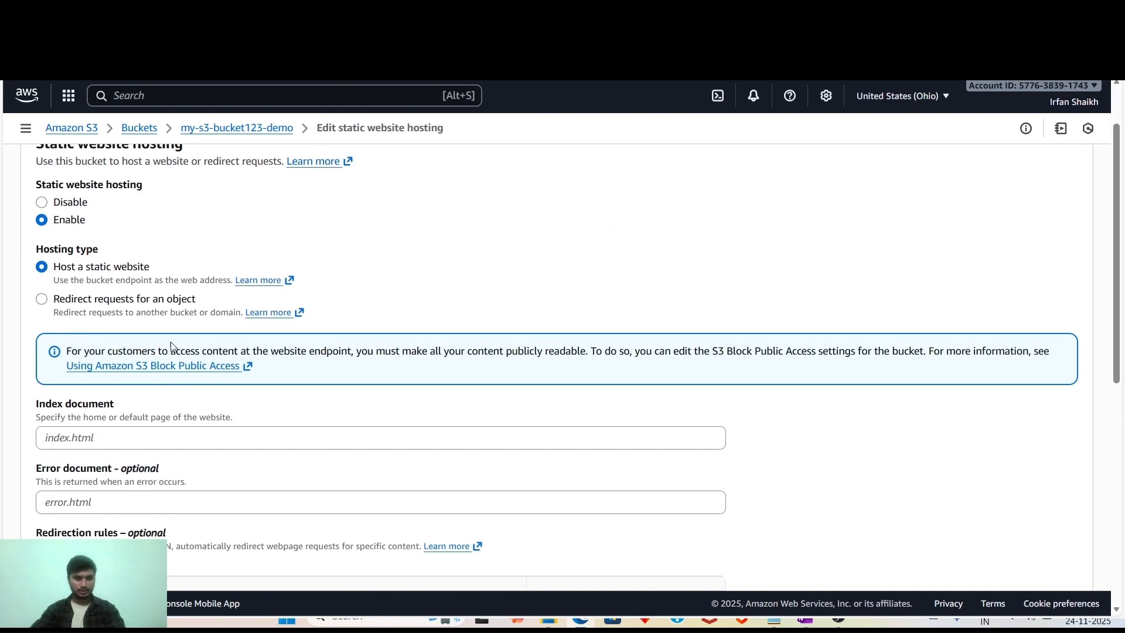
pyautogui.scroll(-2, 86, 282)
pyautogui.click(70, 297)
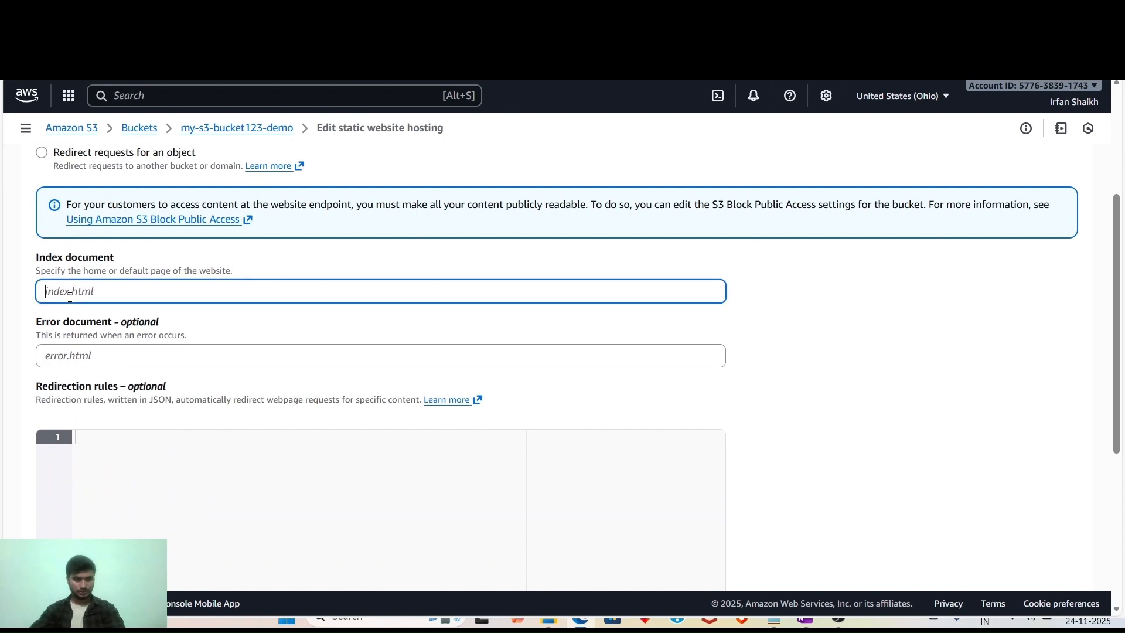
pyautogui.write('inde')
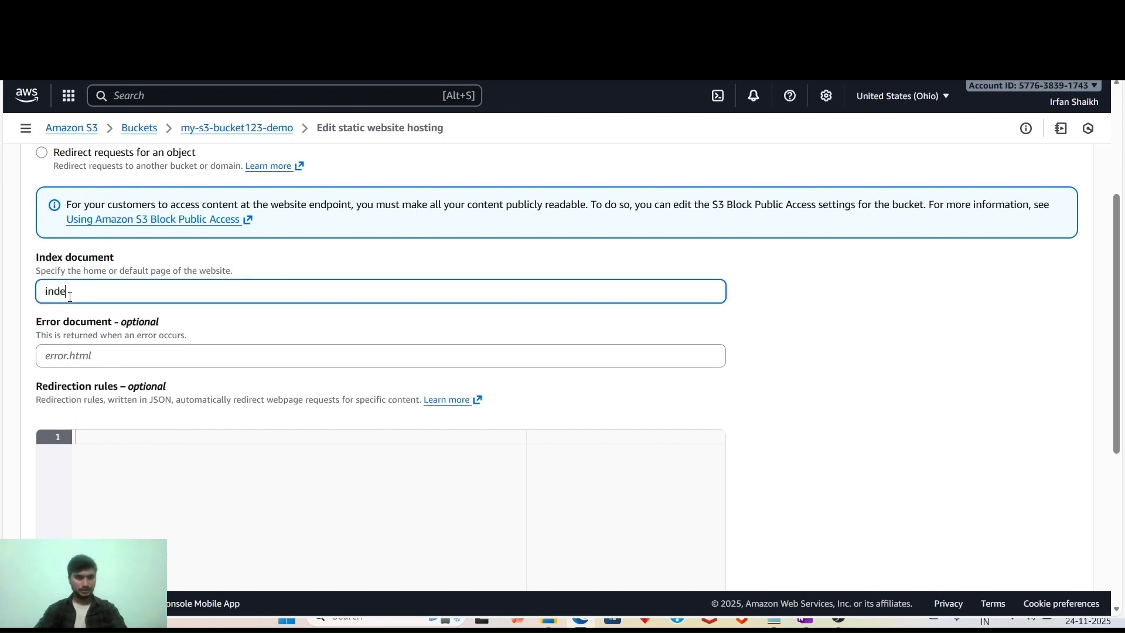
pyautogui.write('x.html')
pyautogui.scroll(-5, 427, 201)
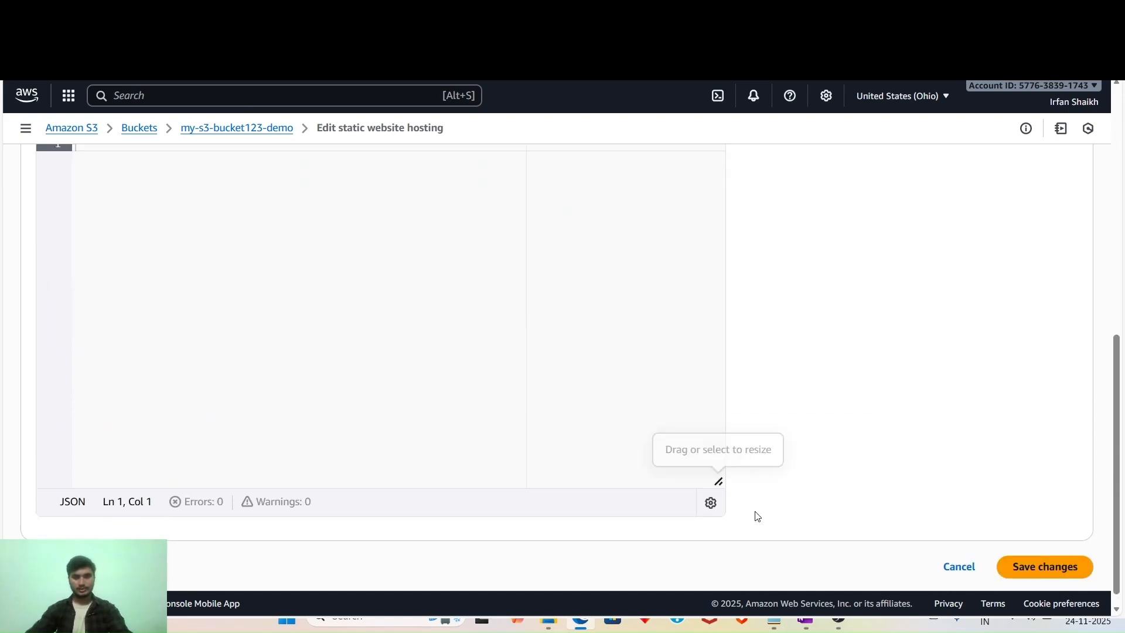
pyautogui.click(1040, 576)
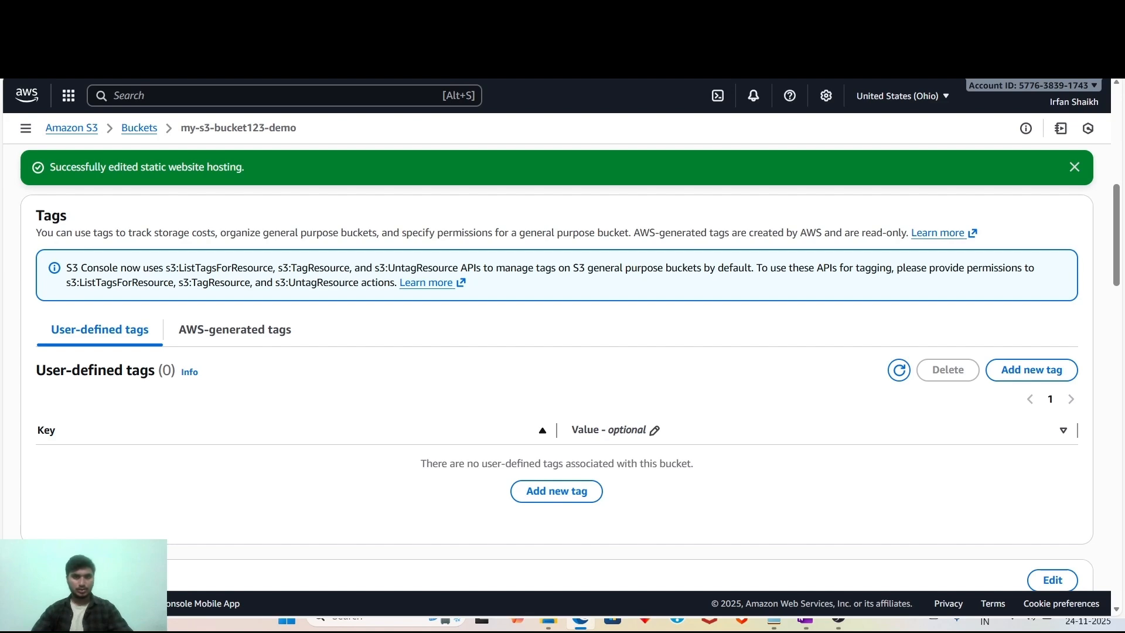
# Turn off Block all public access in the permissions of my-s3-bucket123-demo, save and confirm the change.
pyautogui.click(140, 128)
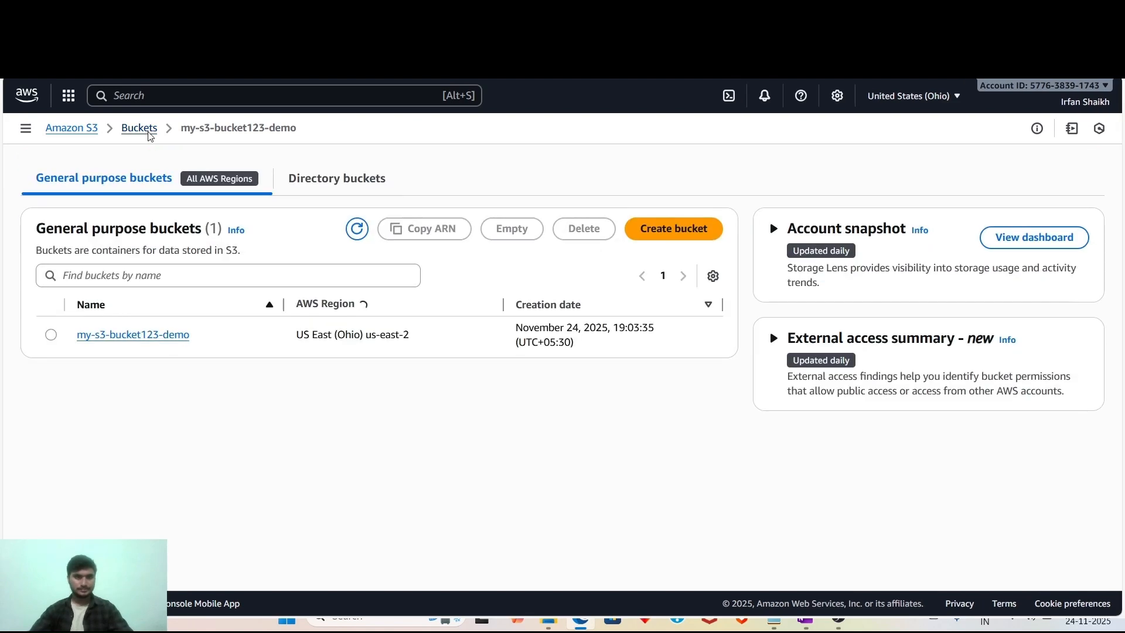
pyautogui.click(124, 332)
pyautogui.click(306, 213)
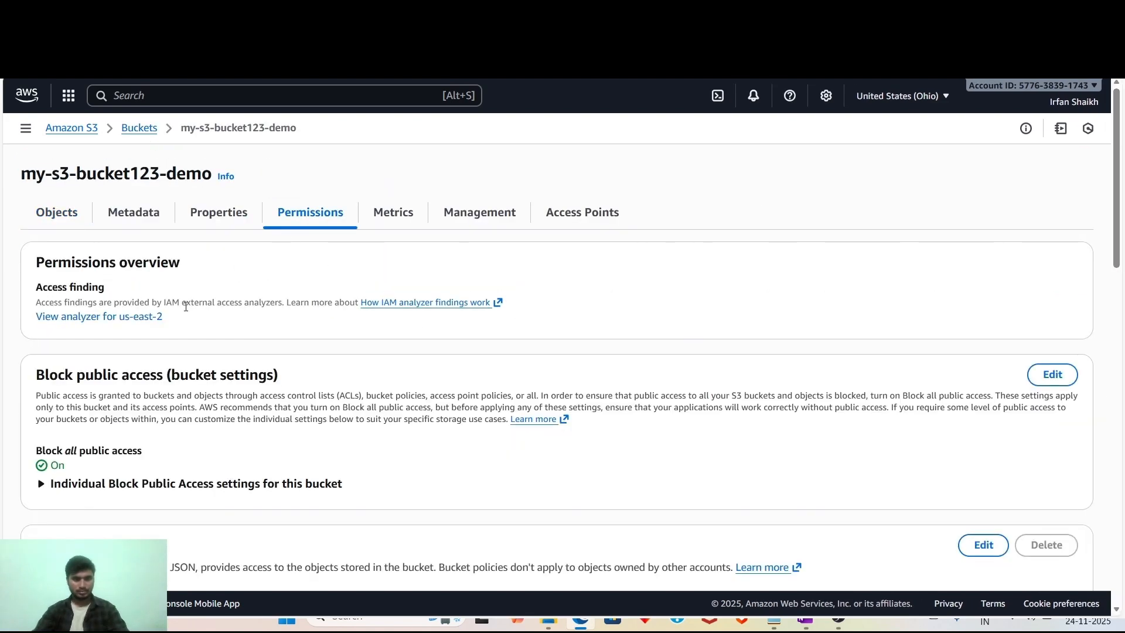
pyautogui.scroll(-1, 72, 389)
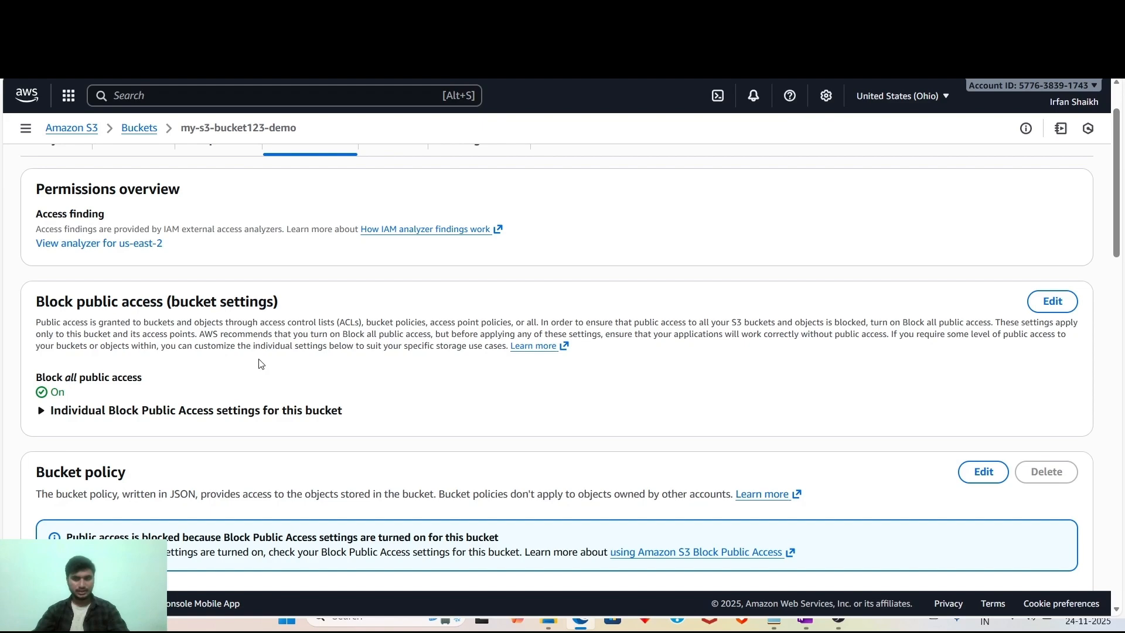
pyautogui.scroll(1, 256, 359)
pyautogui.click(1047, 377)
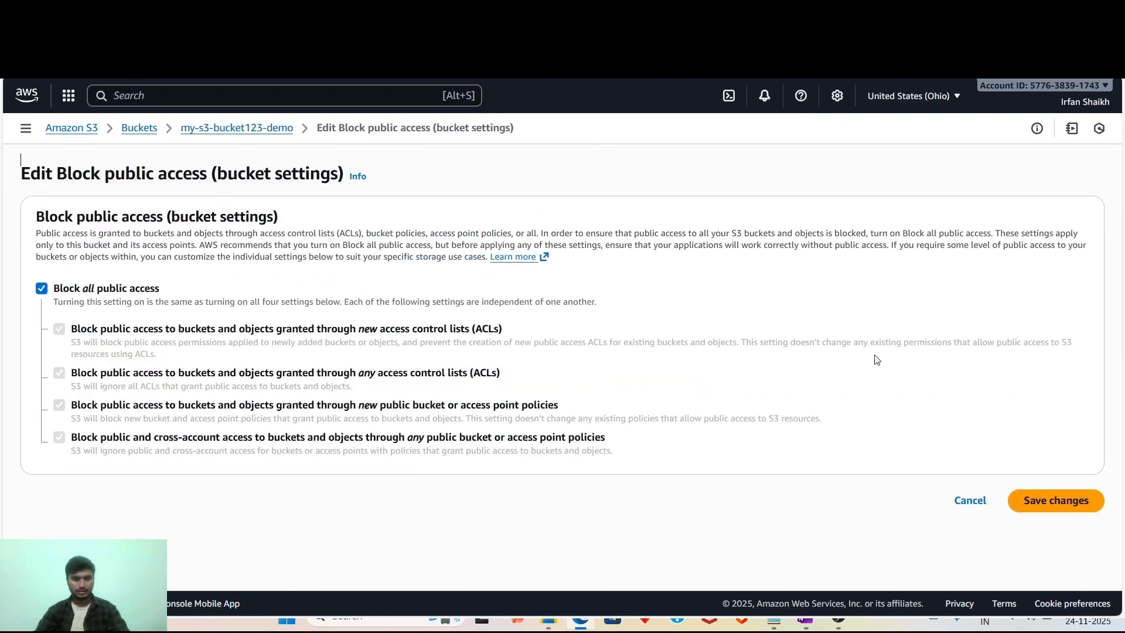
pyautogui.click(42, 288)
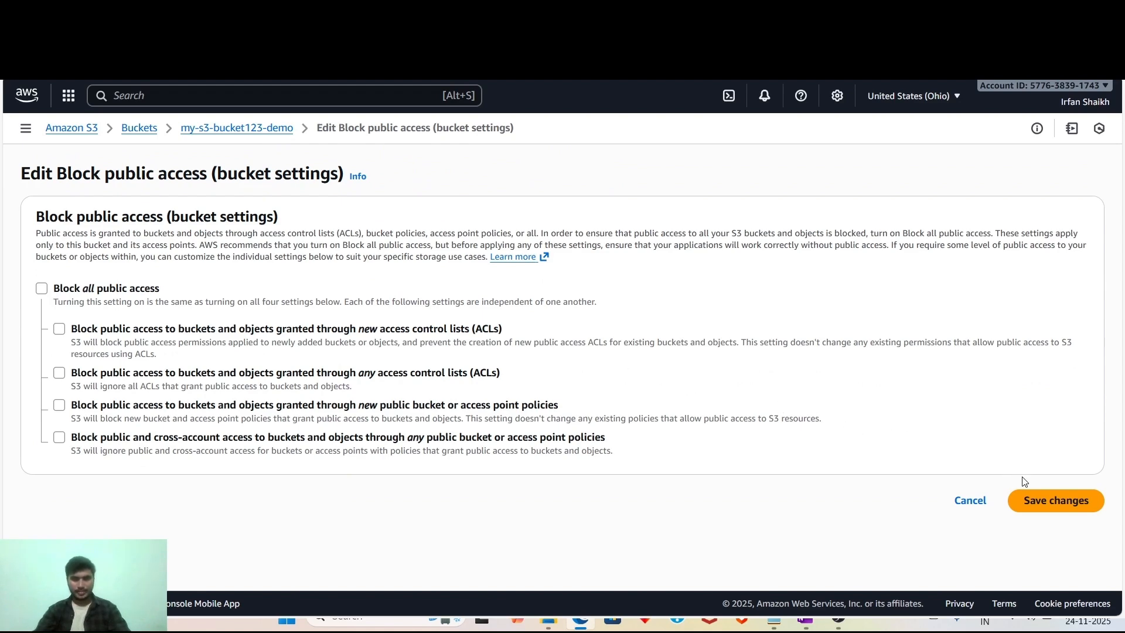
pyautogui.click(1027, 500)
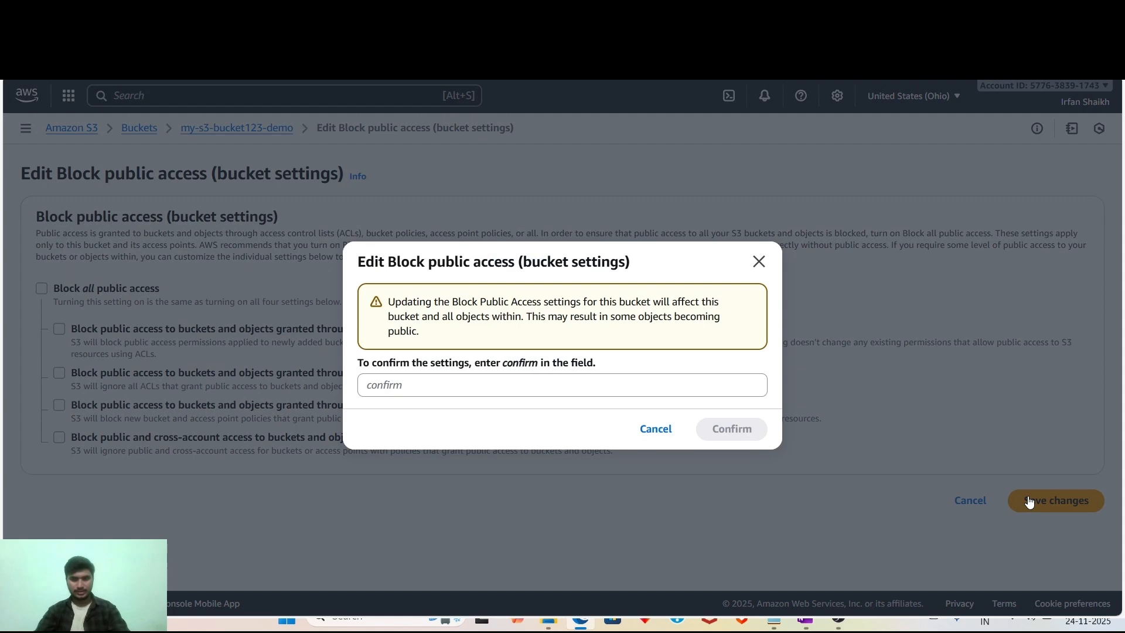
pyautogui.click(386, 391)
pyautogui.write('confirm')
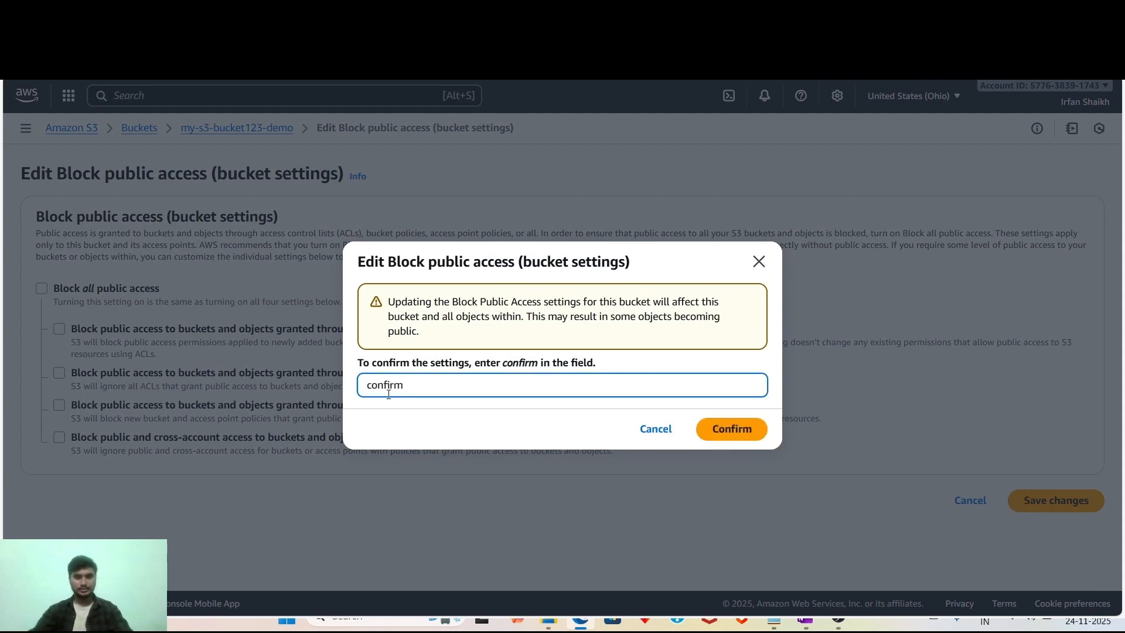
pyautogui.click(736, 433)
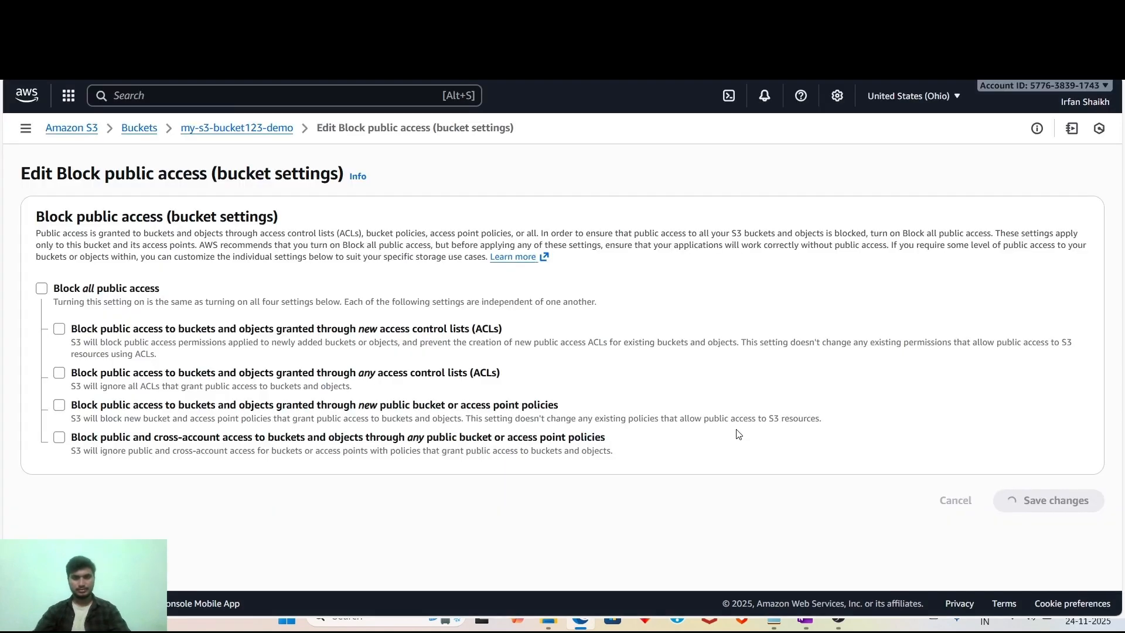
# Edit the bucket policy and replace its content with the copied PublicReadGetObject policy that allows s3:GetObject for every principal.
pyautogui.scroll(-3, 159, 256)
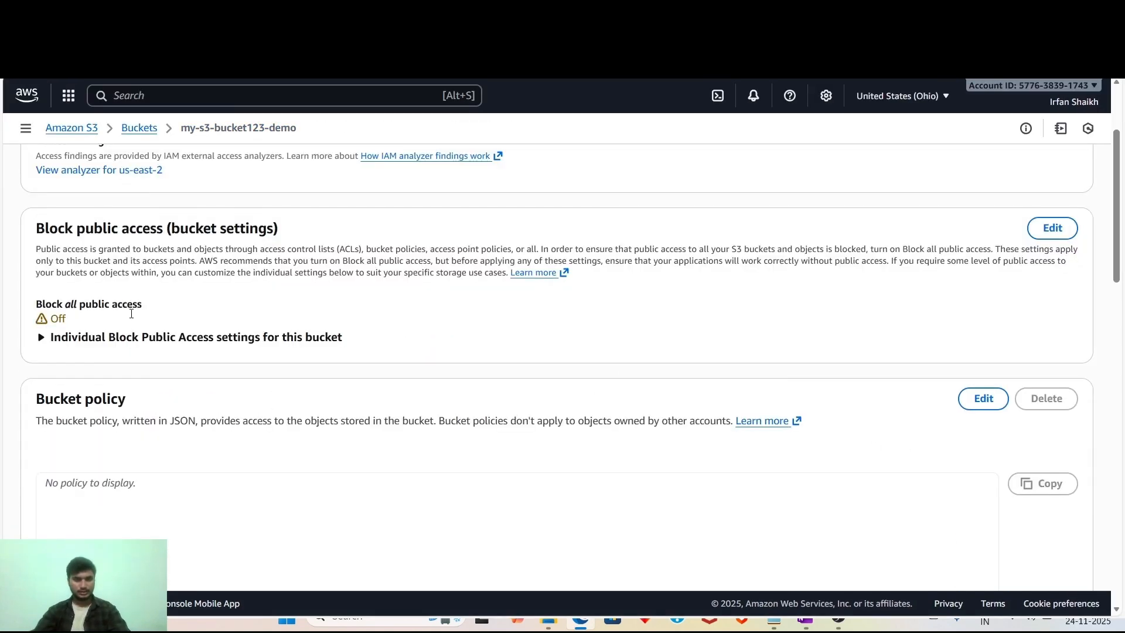
pyautogui.click(984, 402)
pyautogui.click(164, 361)
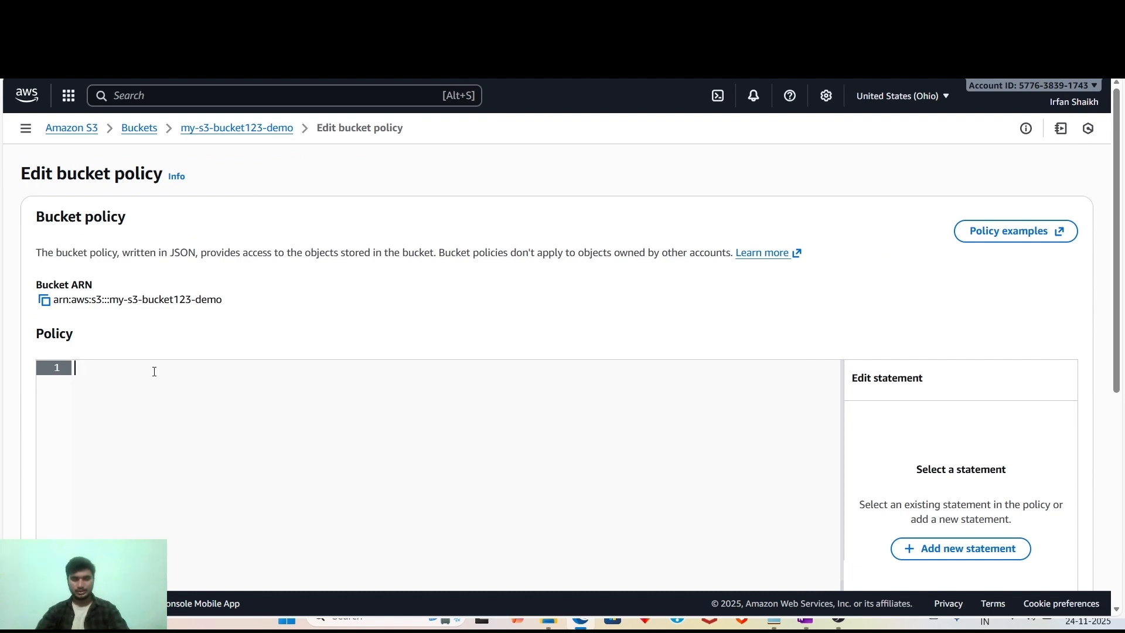
pyautogui.click(930, 548)
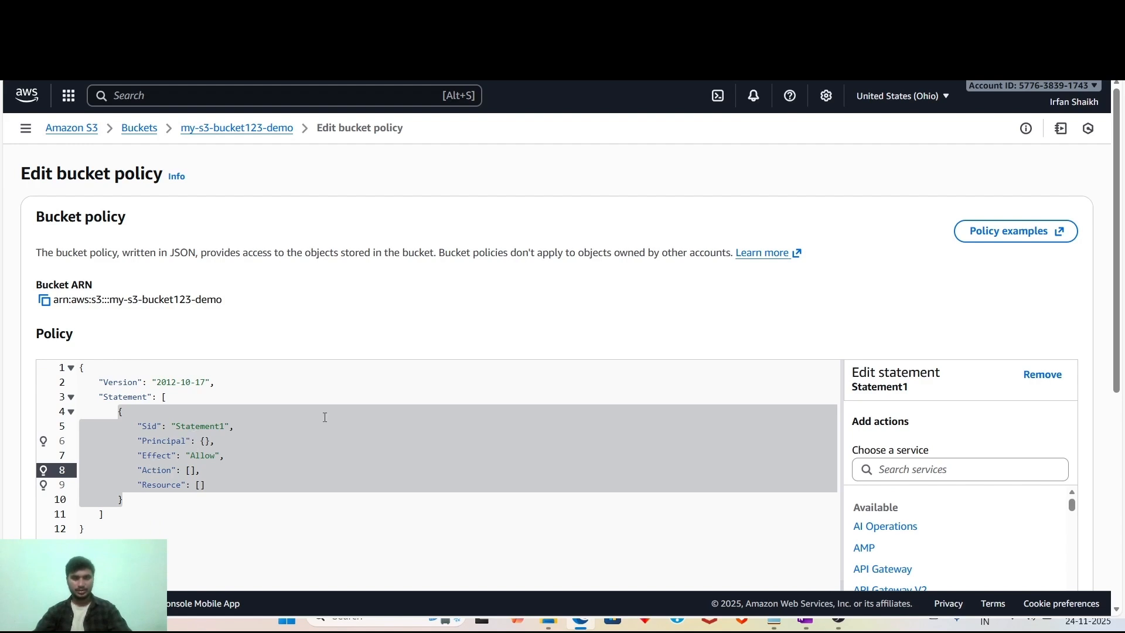
pyautogui.click(805, 622)
pyautogui.scroll(-3, 410, 352)
pyautogui.hotkey('ctrl', 'a')
pyautogui.write('{   "Version": "2012-10-17",   "Statement": [     {       "Sid": "PublicReadGetObject",       "Effect": "Allow",       "Principal": "*",       "Action": "s3:GetObject",       "Resource": "arn:aws:s3:::BUCKET-NAME/*"     }   ] }')
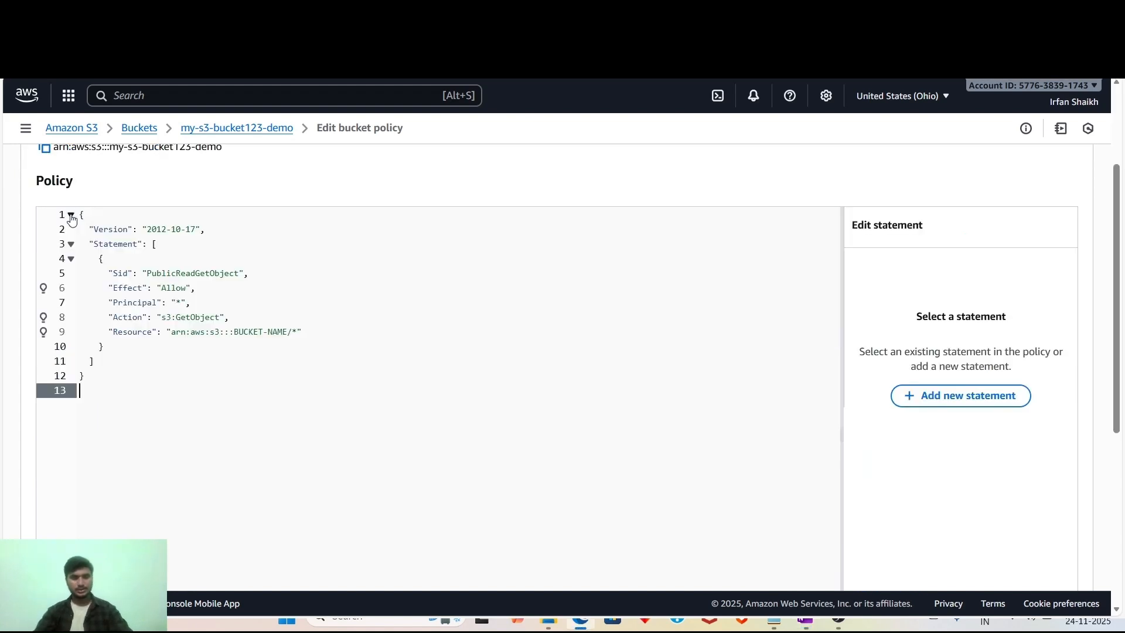
# Replace the placeholder ARN so the policy's Resource is arn:aws:s3:::my-s3-bucket123-demo/*, using the copied bucket ARN, and try to save the policy.
pyautogui.click(287, 332)
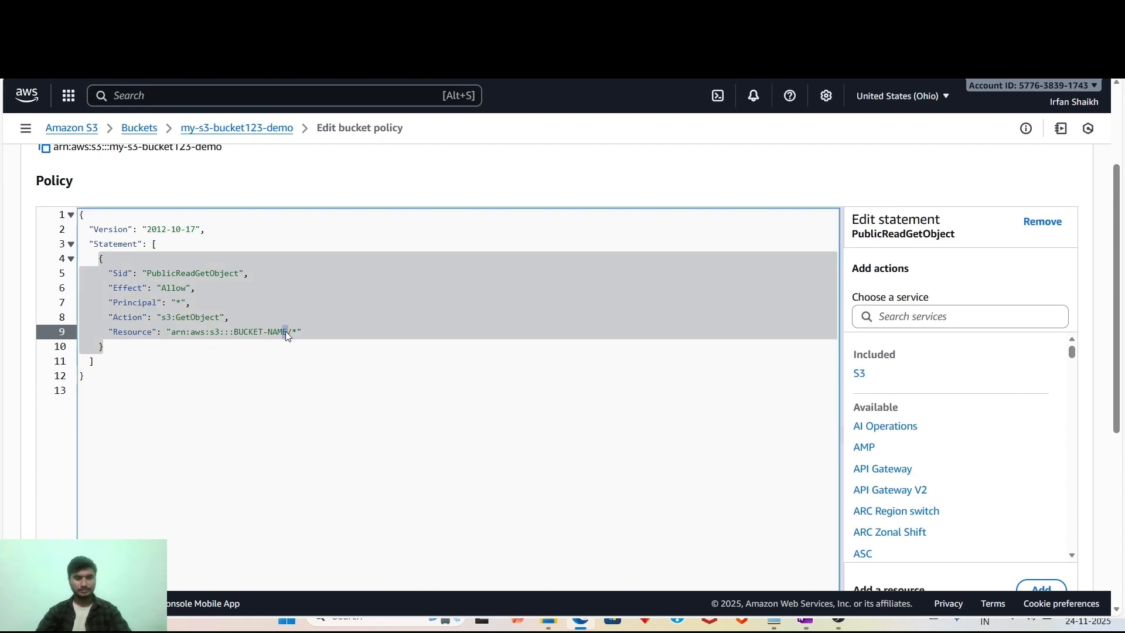
pyautogui.press('BackSpace')
pyautogui.press('BackSpace')
pyautogui.press('BackSpace')
pyautogui.press('BackSpace')
pyautogui.press('BackSpace')
pyautogui.press('BackSpace')
pyautogui.press('BackSpace')
pyautogui.press('BackSpace')
pyautogui.press('BackSpace')
pyautogui.press('BackSpace')
pyautogui.press('BackSpace')
pyautogui.press('BackSpace')
pyautogui.press('BackSpace')
pyautogui.press('BackSpace')
pyautogui.press('BackSpace')
pyautogui.press('BackSpace')
pyautogui.press('BackSpace')
pyautogui.press('BackSpace')
pyautogui.press('BackSpace')
pyautogui.press('BackSpace')
pyautogui.press('BackSpace')
pyautogui.press('BackSpace')
pyautogui.press('BackSpace')
pyautogui.press('BackSpace')
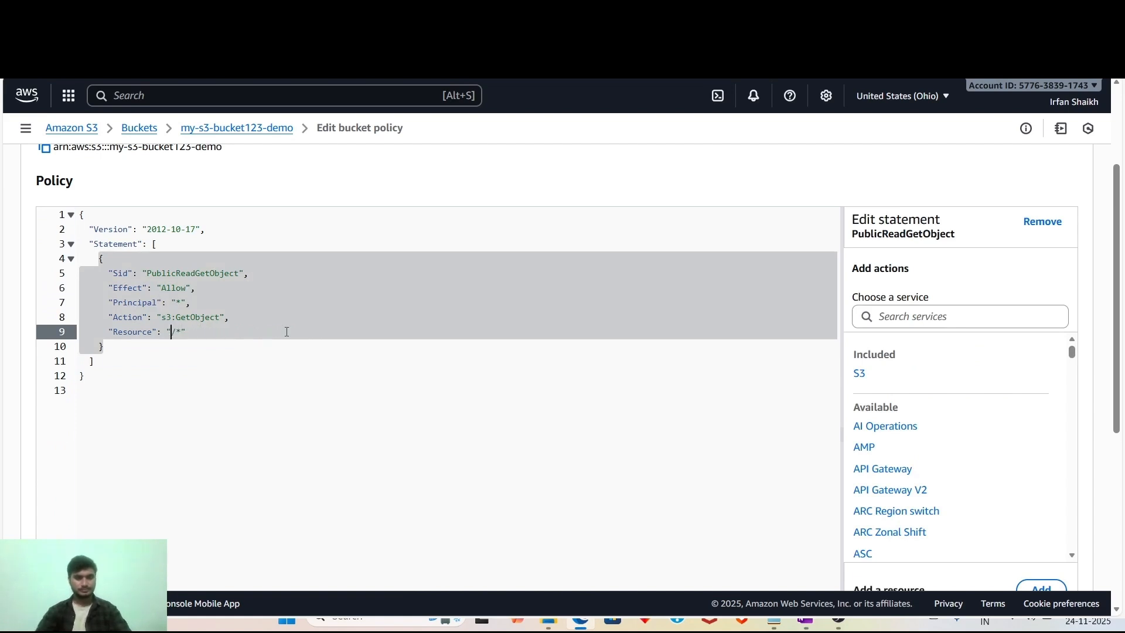
pyautogui.scroll(3, 70, 259)
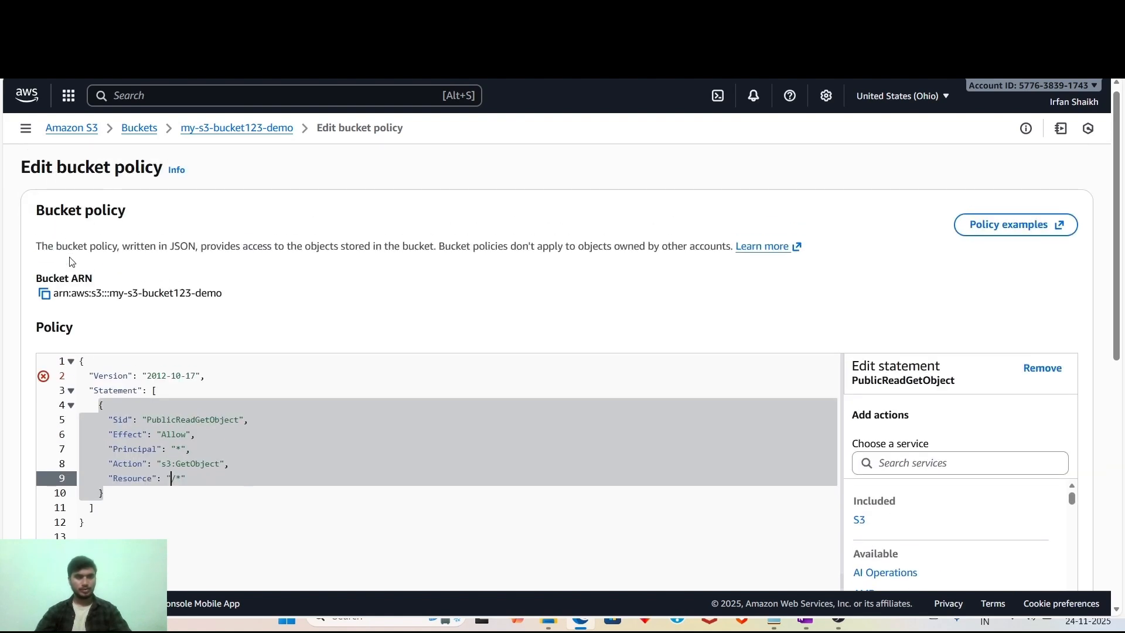
pyautogui.click(45, 294)
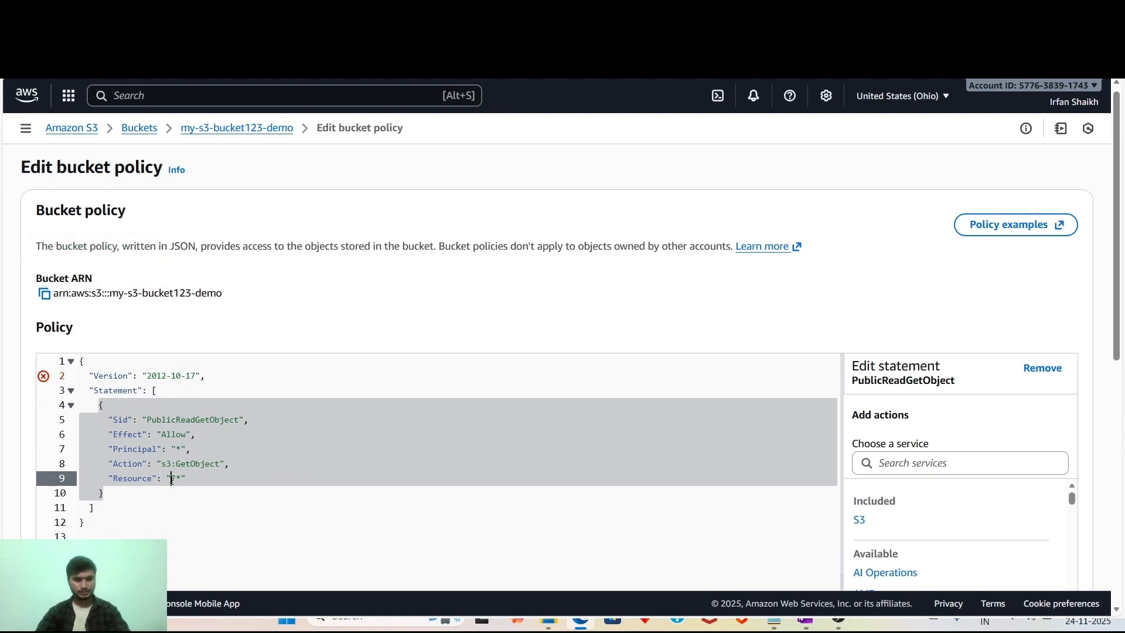
pyautogui.hotkey('ctrl', 'v')
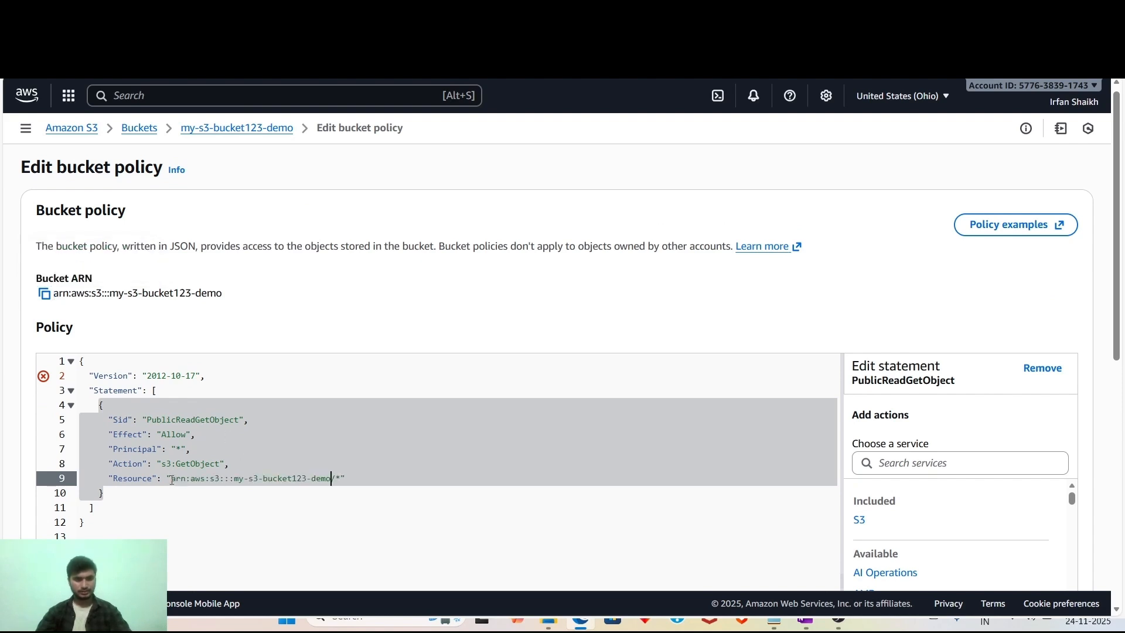
pyautogui.scroll(-8, 358, 480)
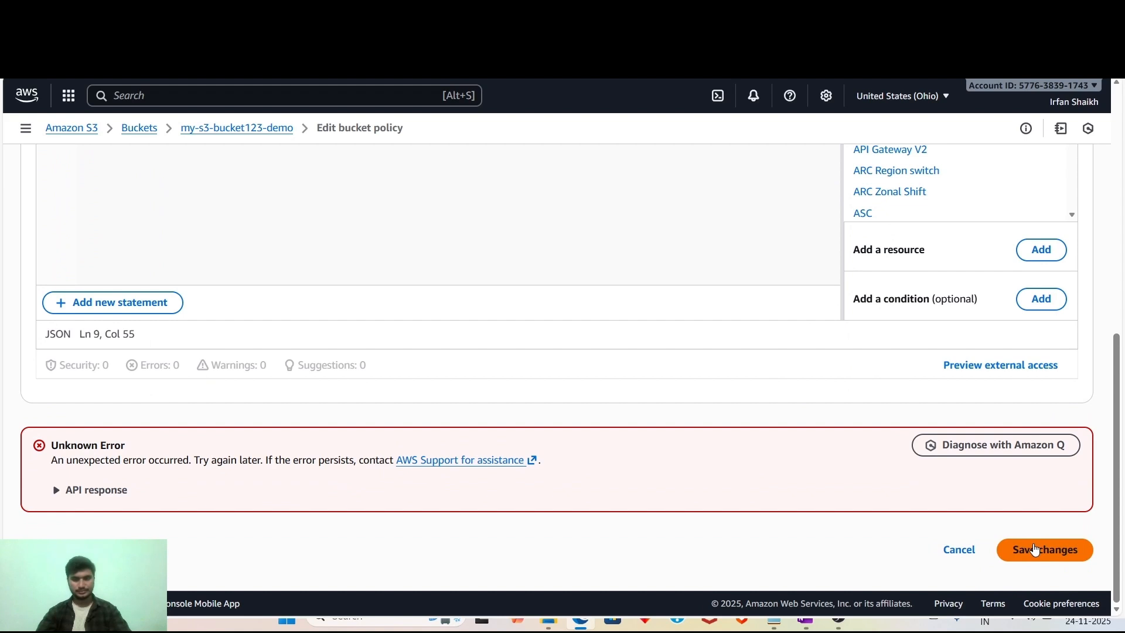
# Retry saving the edited bucket policy of my-s3-bucket123-demo and look over the applied public read policy.
pyautogui.click(1035, 549)
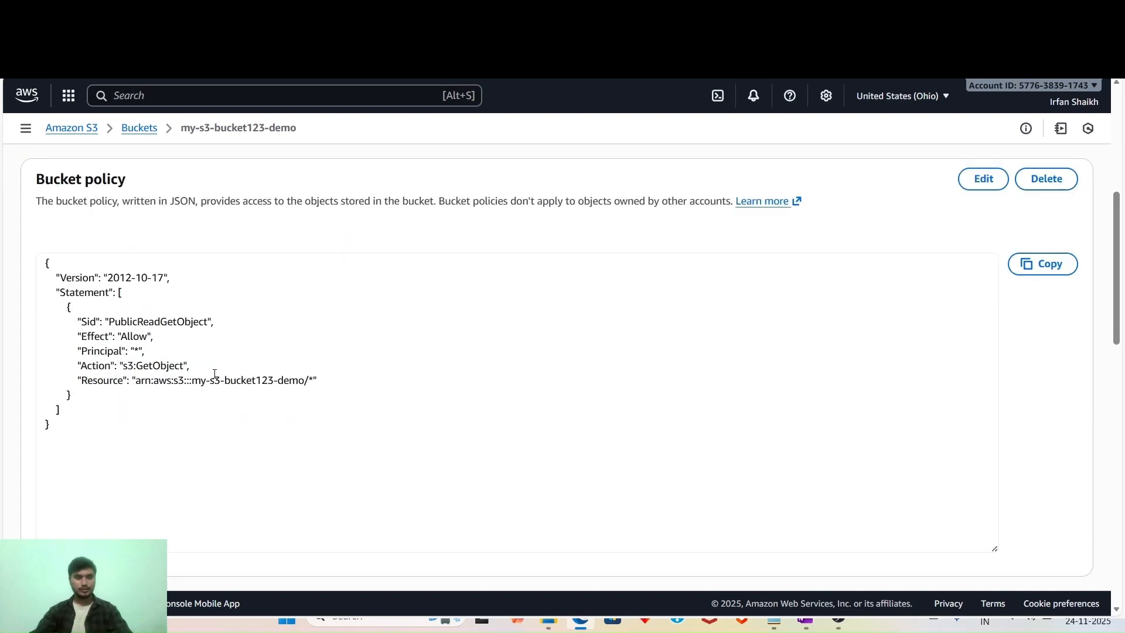
pyautogui.scroll(6, 215, 374)
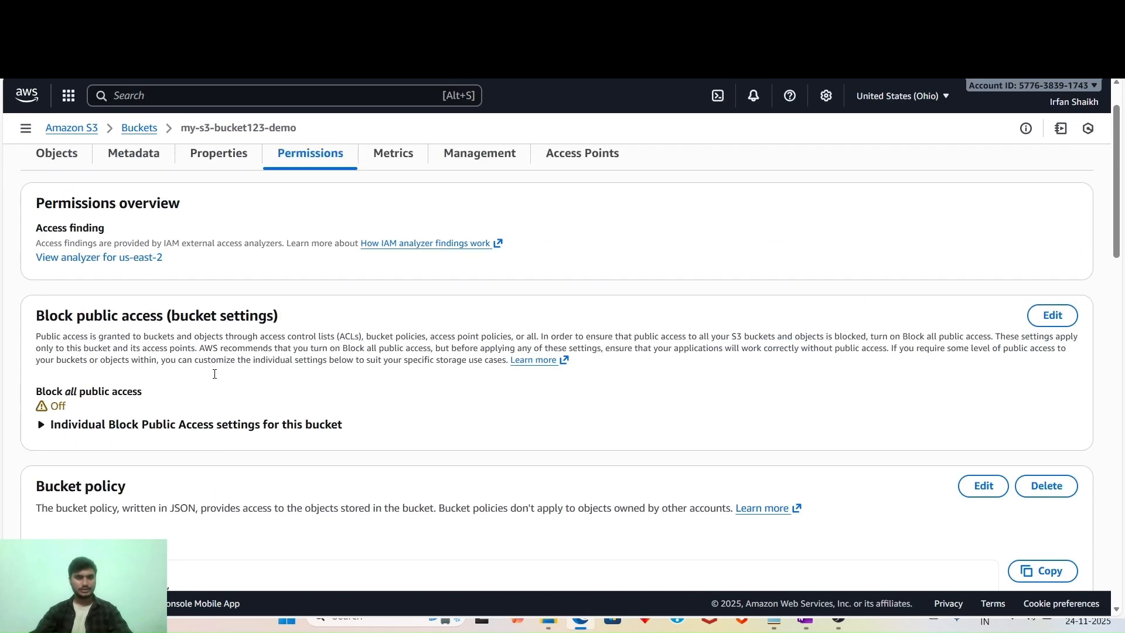
# Find the bucket website endpoint in the static website hosting properties of my-s3-bucket123-demo and open the hosted site.
pyautogui.click(222, 212)
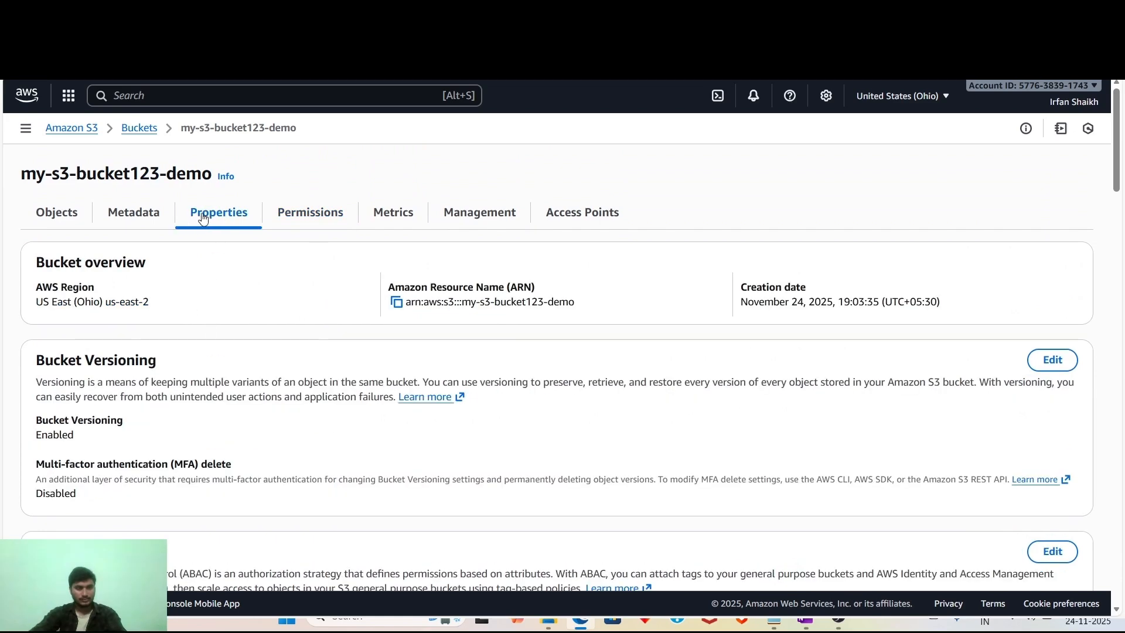
pyautogui.click(49, 220)
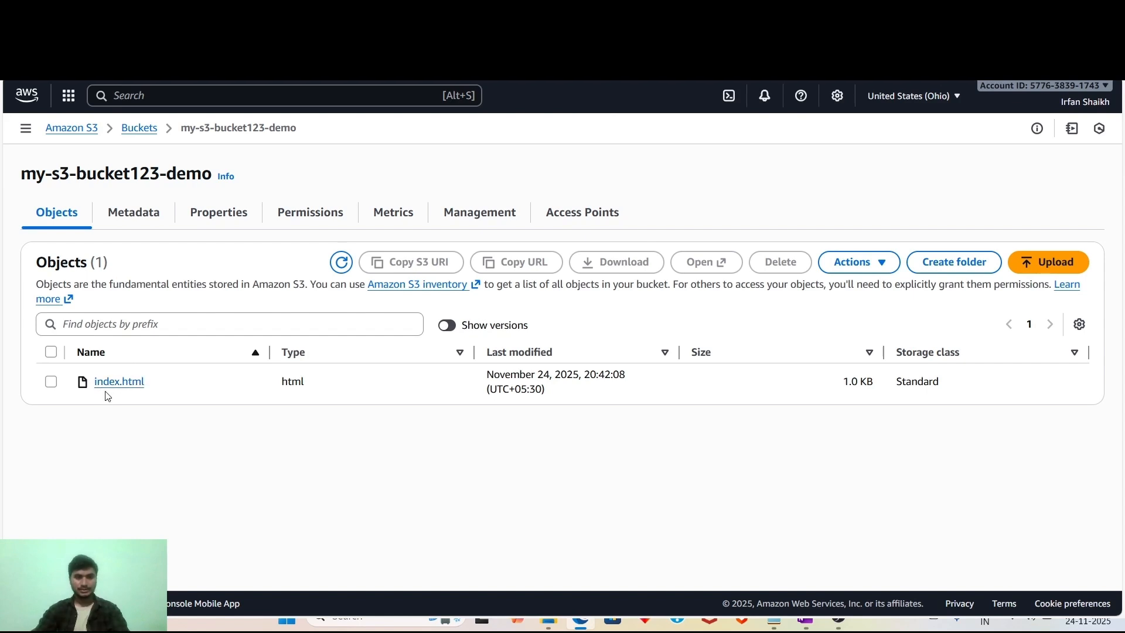
pyautogui.click(232, 218)
pyautogui.scroll(-6, 153, 402)
pyautogui.scroll(-18, 153, 402)
pyautogui.scroll(-2, 154, 407)
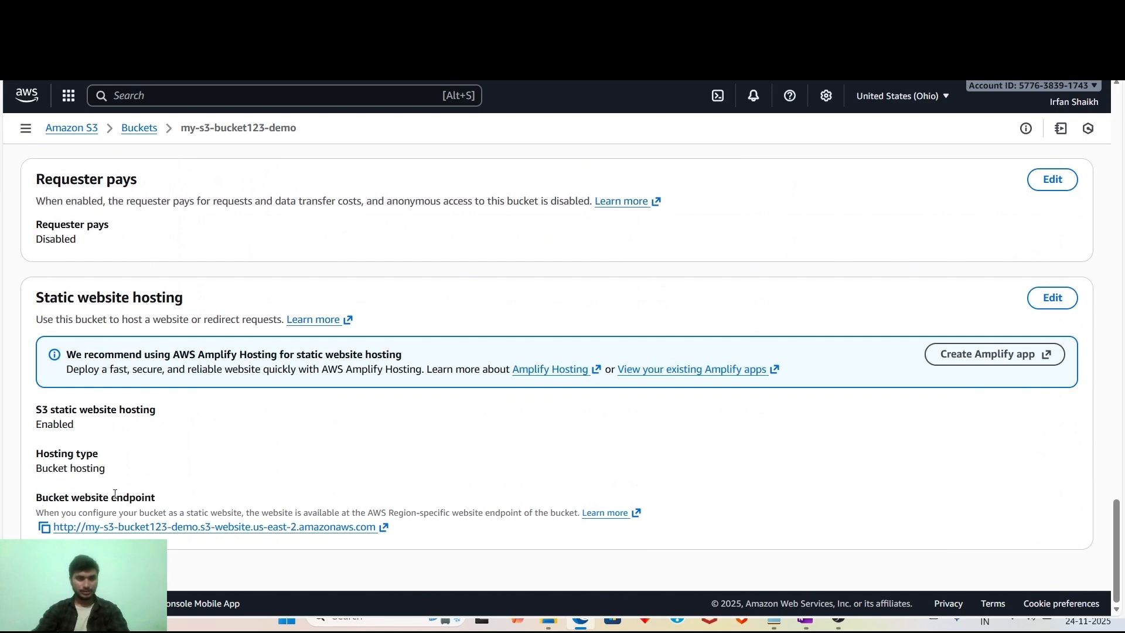
pyautogui.click(148, 530)
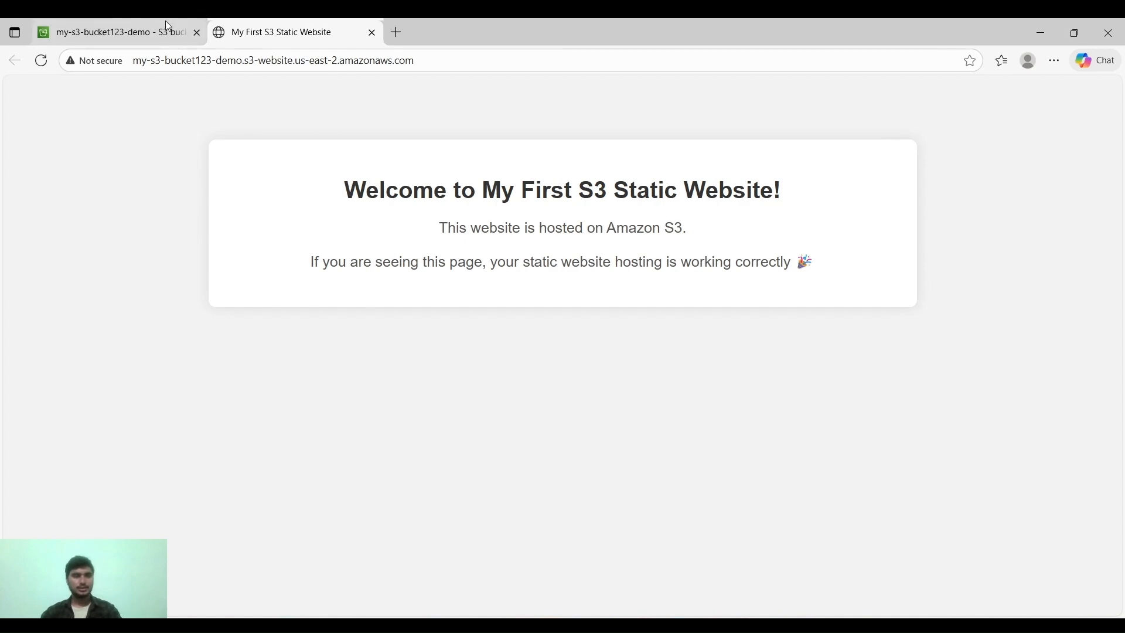
# Return to the S3 console page and look back through the bucket's properties, from static website hosting to the tags.
pyautogui.click(143, 24)
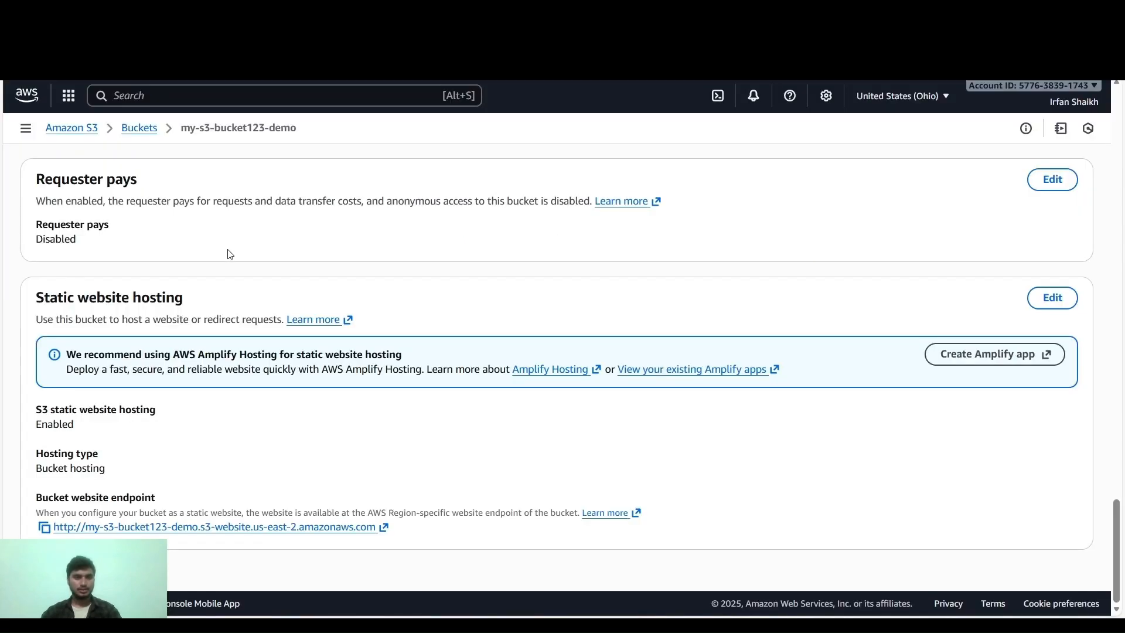
pyautogui.scroll(15, 238, 410)
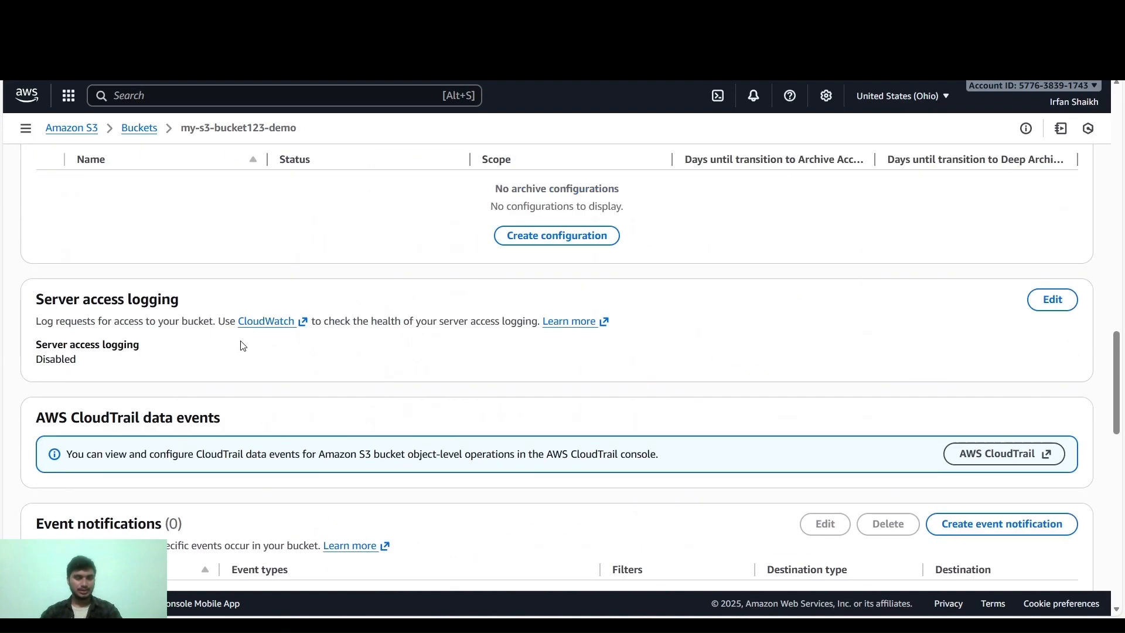
pyautogui.scroll(-6, 269, 422)
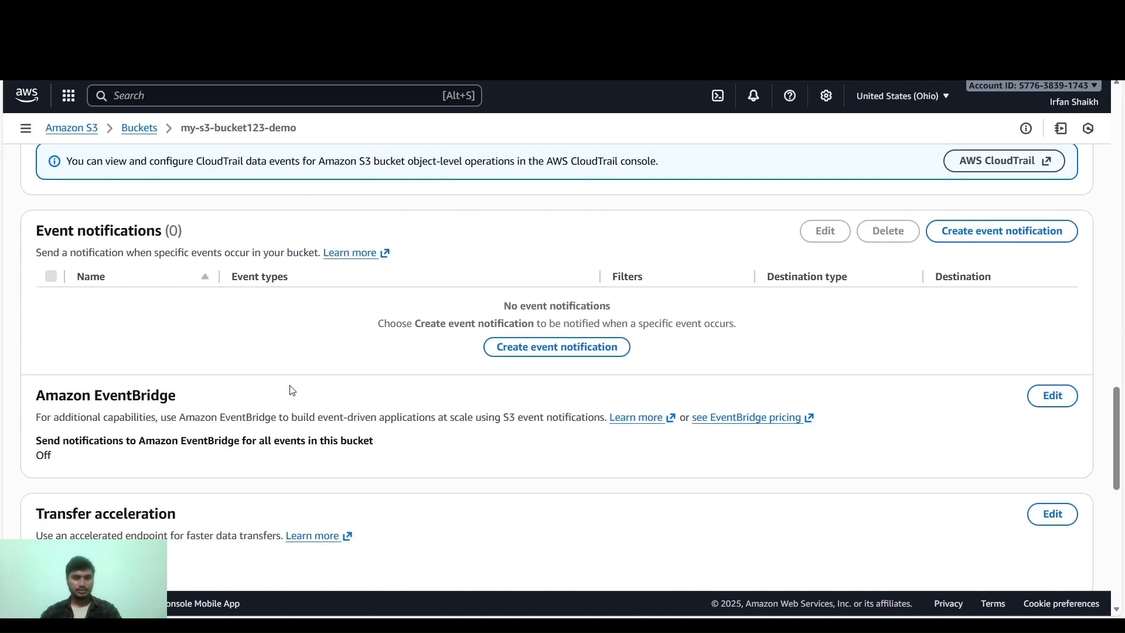
pyautogui.scroll(-5, 292, 390)
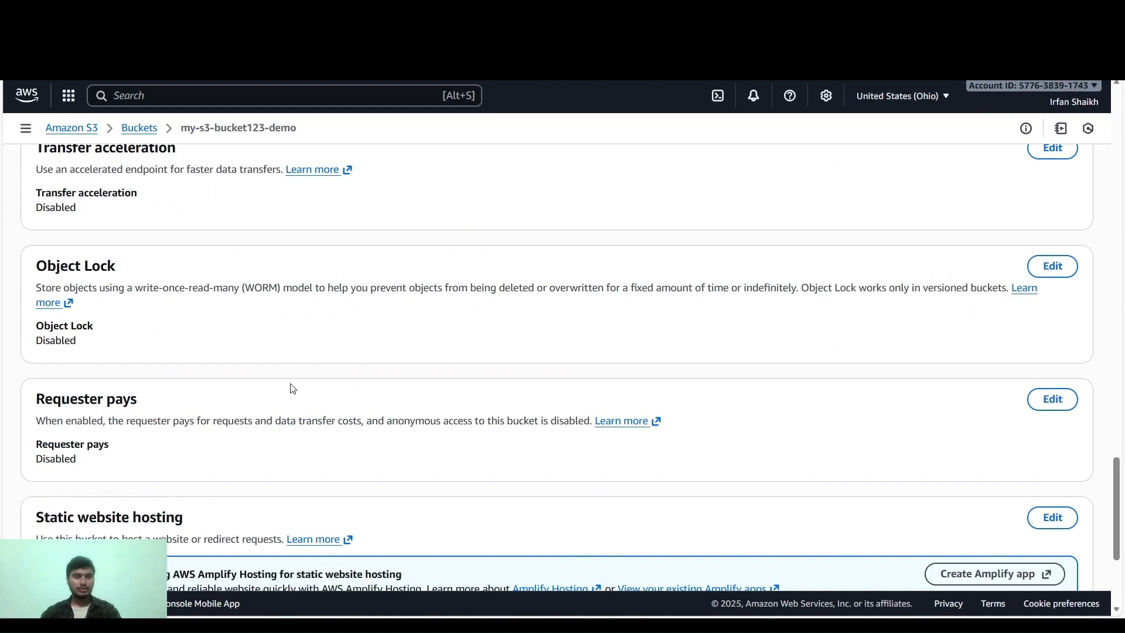
pyautogui.scroll(6, 296, 378)
pyautogui.scroll(5, 319, 352)
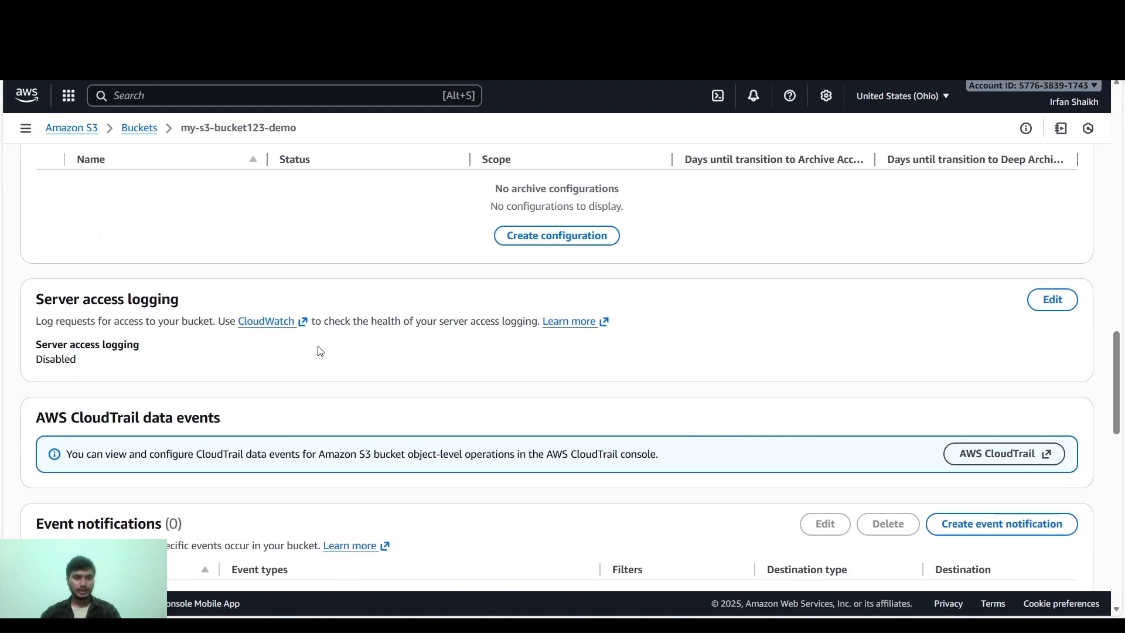
pyautogui.scroll(4, 323, 346)
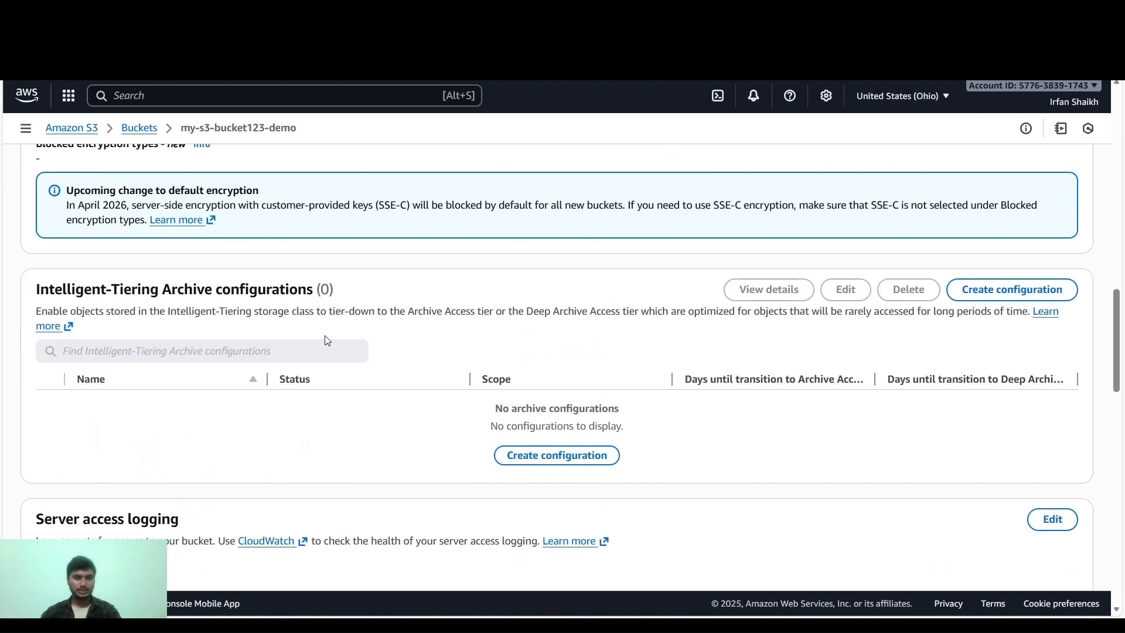
pyautogui.scroll(5, 327, 340)
pyautogui.scroll(5, 327, 341)
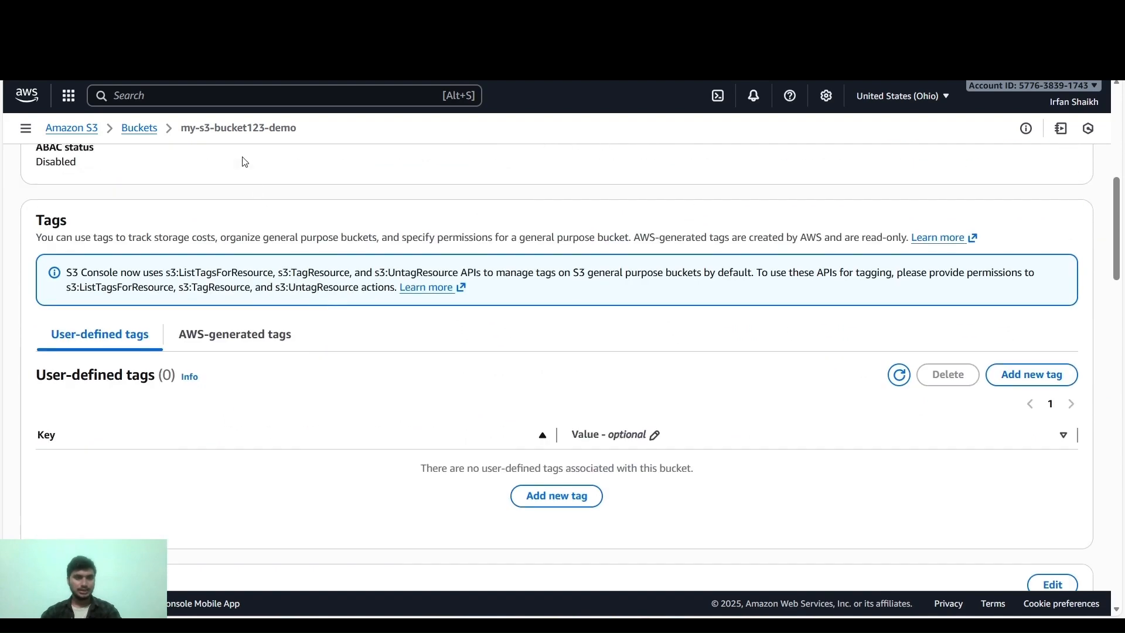
# Delete index.html from the bucket my-s3-bucket123-demo, entering "delete" to confirm the deletion.
pyautogui.click(140, 131)
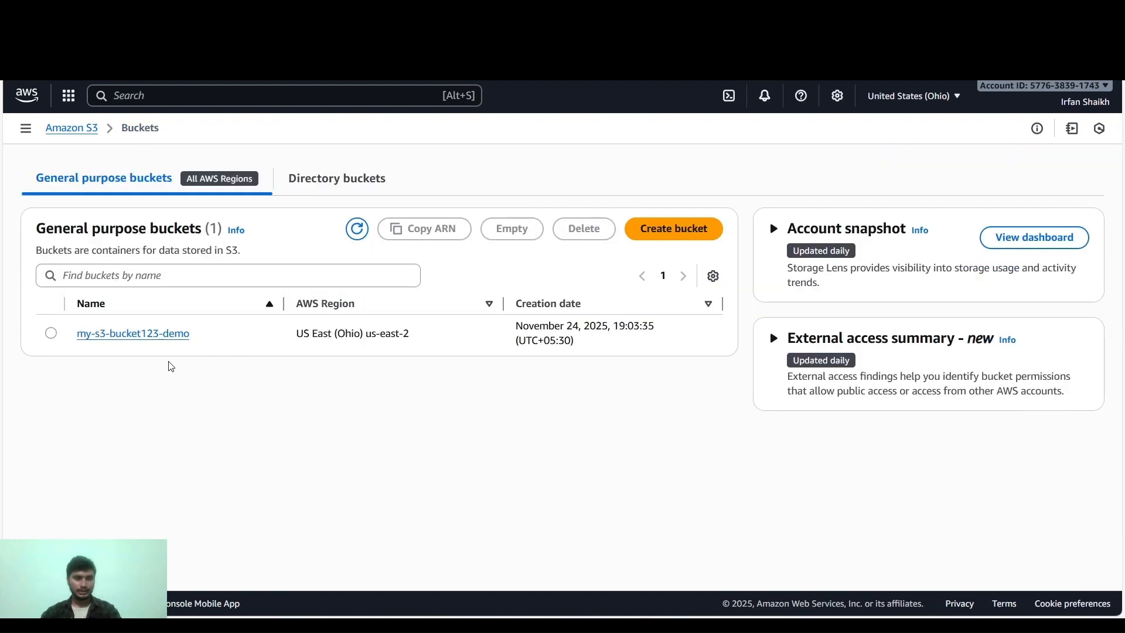
pyautogui.click(125, 333)
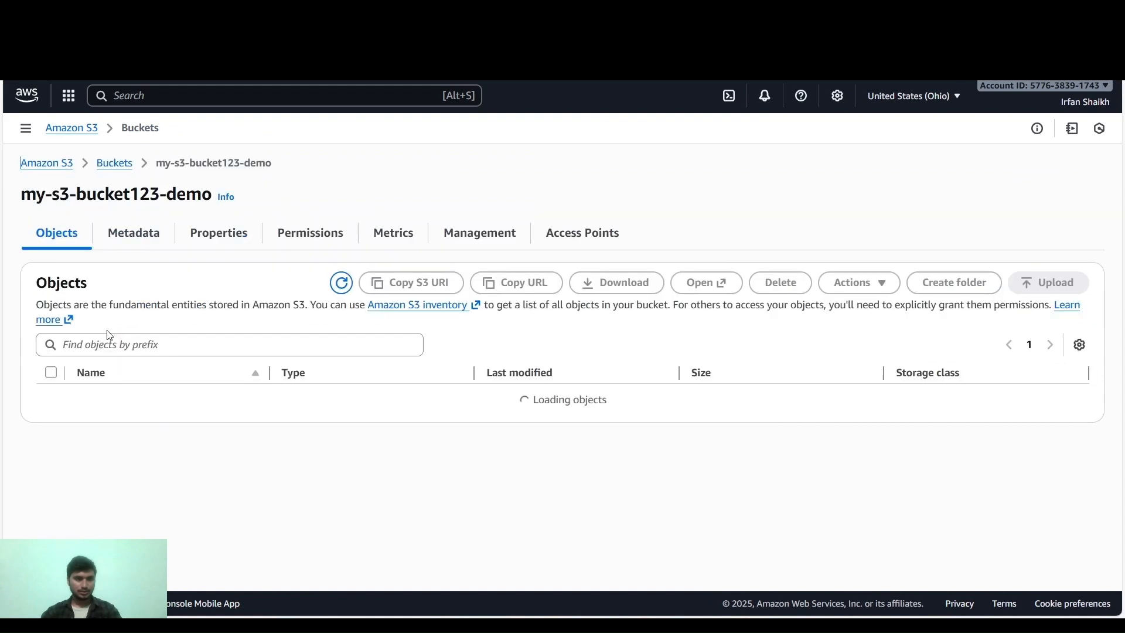
pyautogui.click(51, 382)
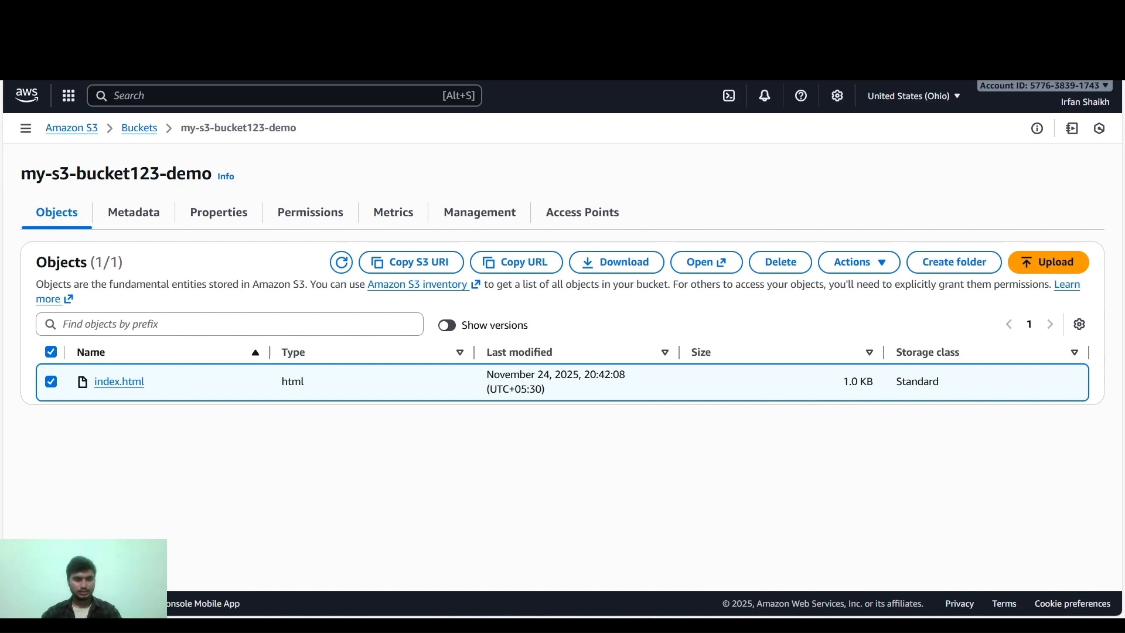
pyautogui.click(781, 262)
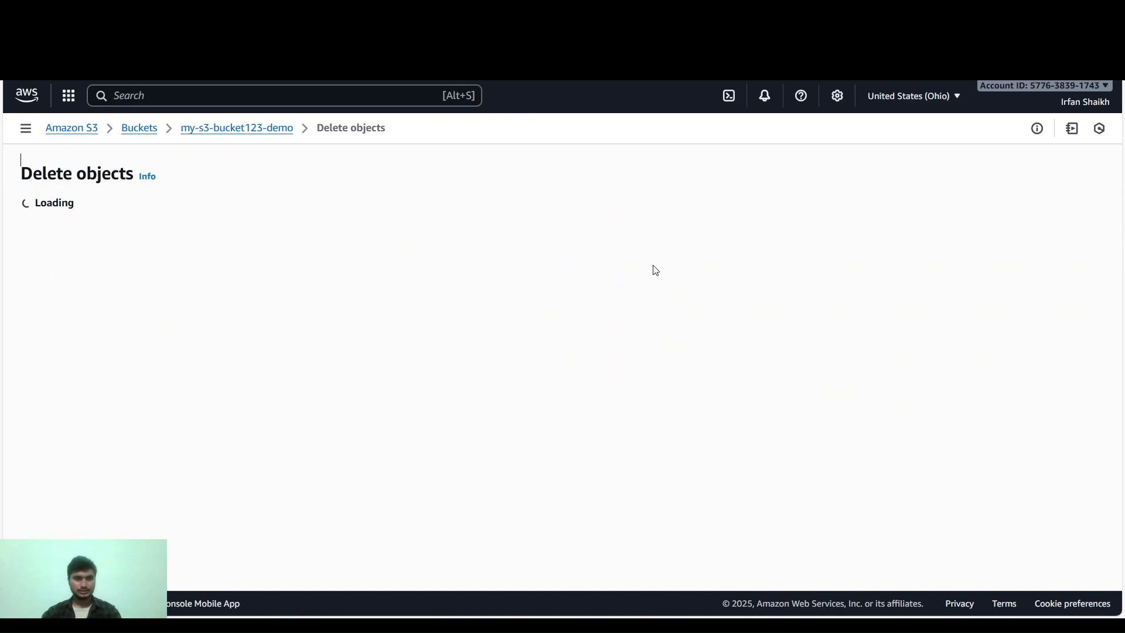
pyautogui.scroll(-1, 273, 426)
pyautogui.scroll(-1, 273, 426)
pyautogui.click(153, 498)
pyautogui.write('de')
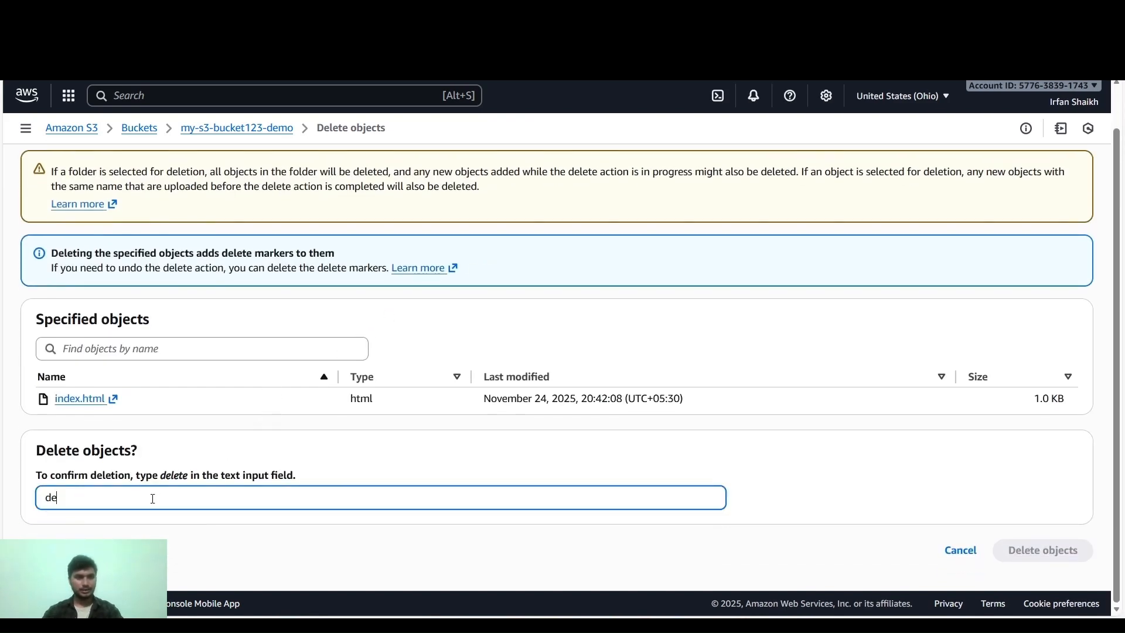
pyautogui.write('lete')
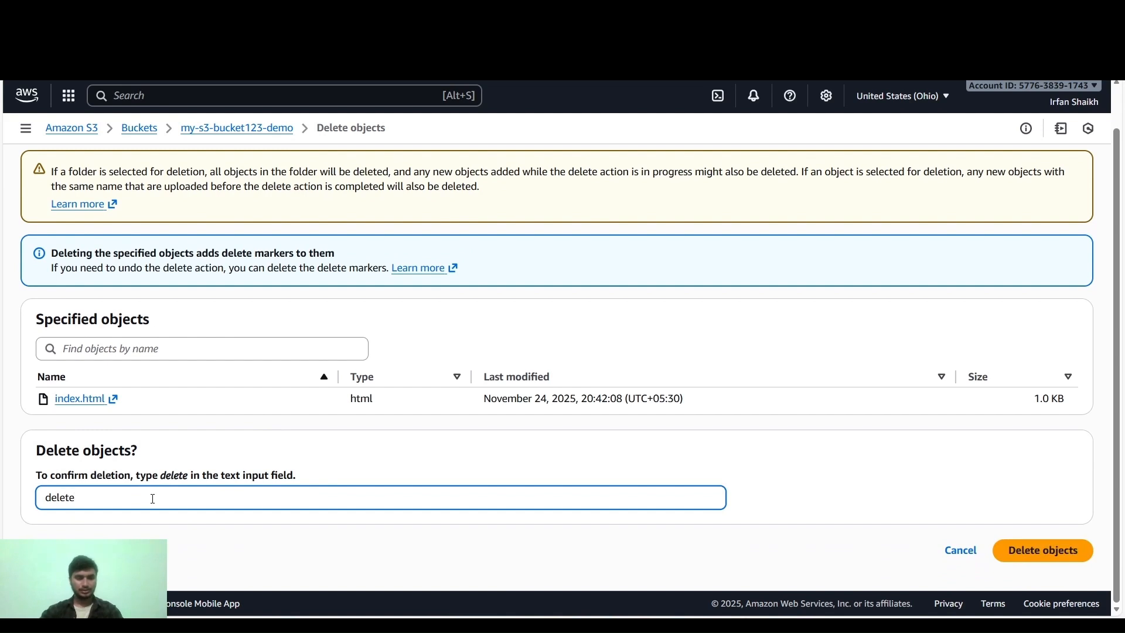
pyautogui.click(1042, 555)
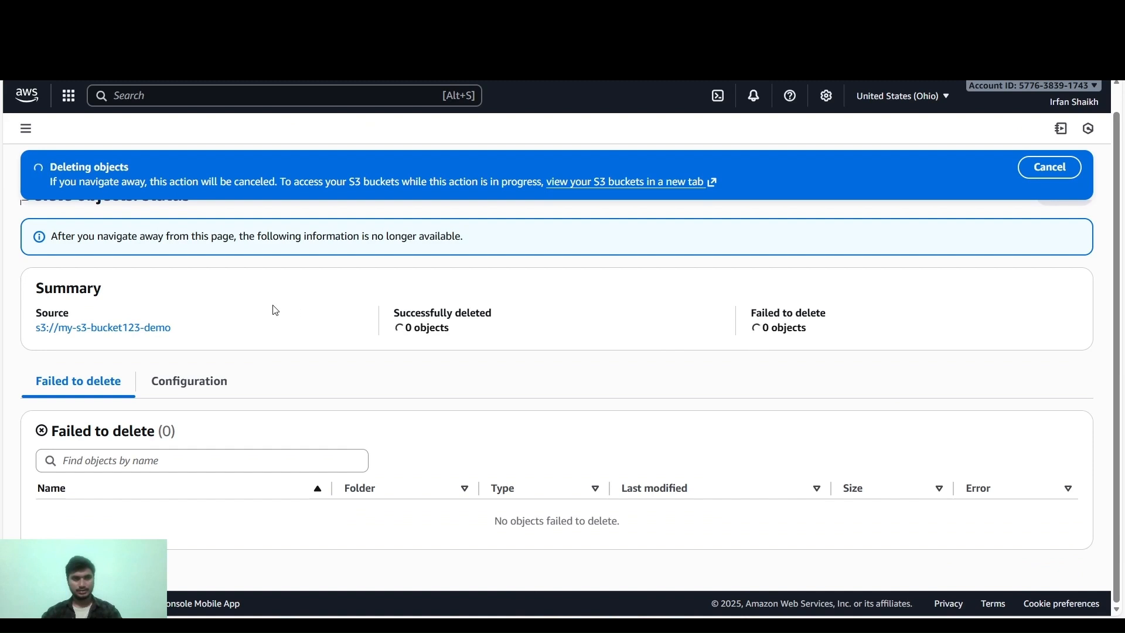